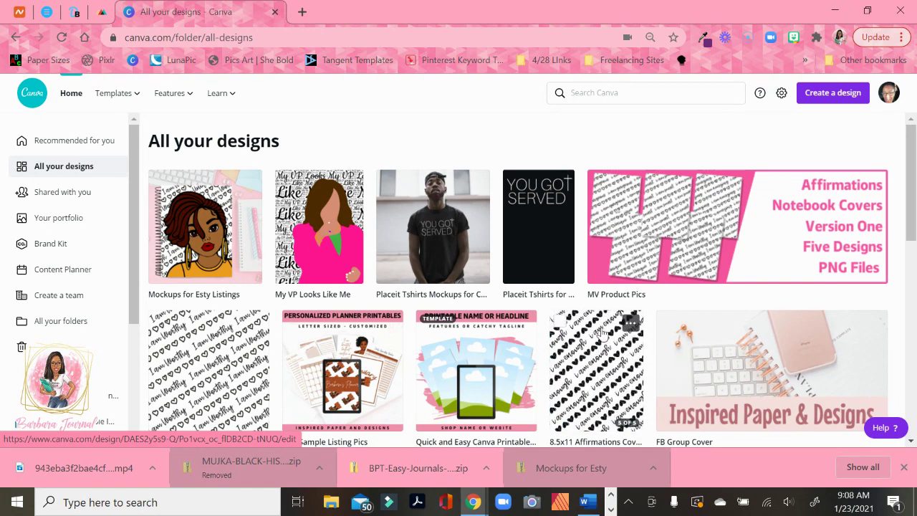
Step: Start a custom-size design in inches and enter a width of 8.5
left_click(830, 94)
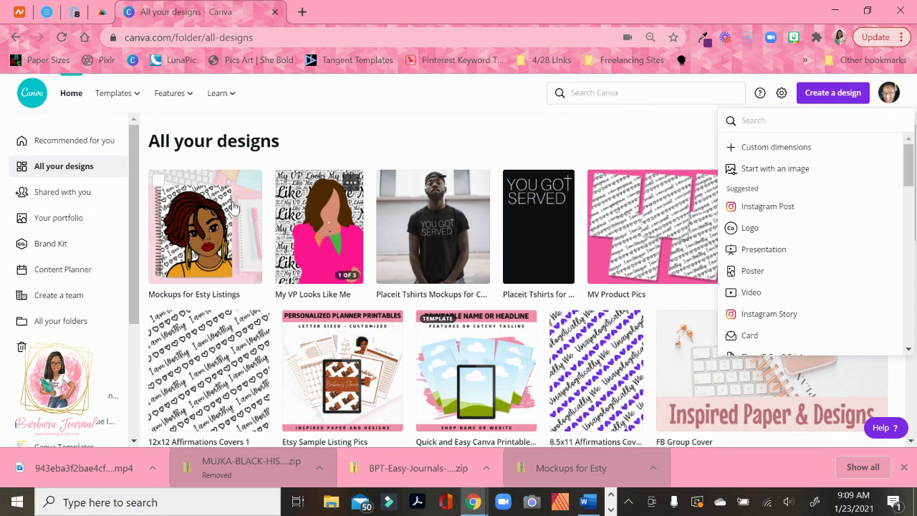
left_click(776, 147)
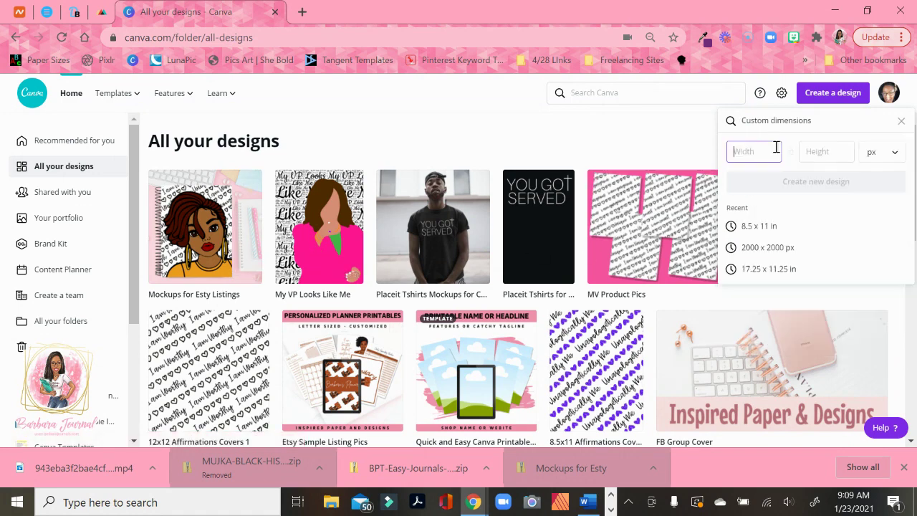
left_click(873, 154)
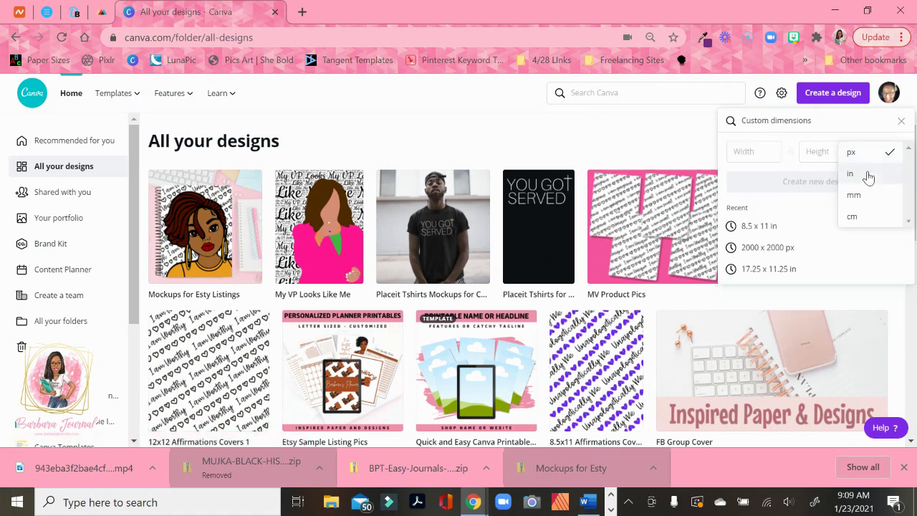
left_click(869, 175)
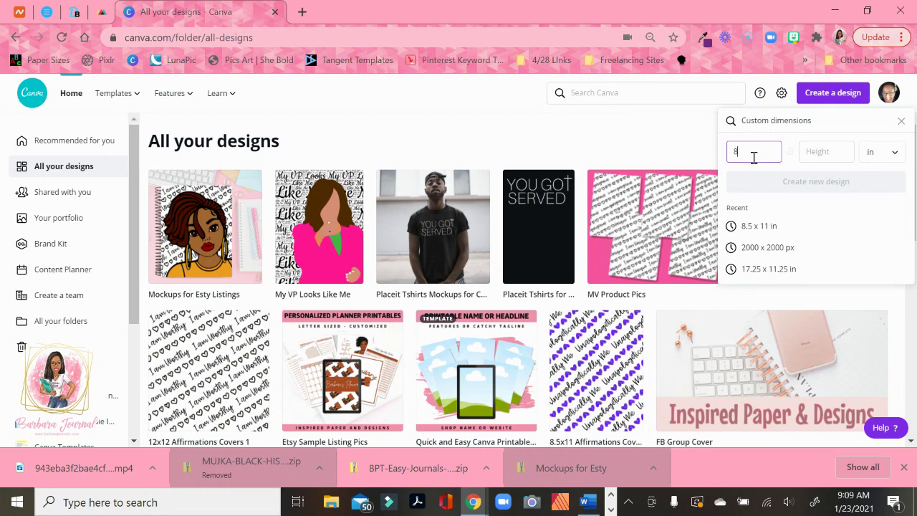
left_click(753, 158)
type("8.5")
left_click(825, 151)
Step: Enter a height of 11 and create the 8.5 × 11 in design
type("11")
left_click(813, 181)
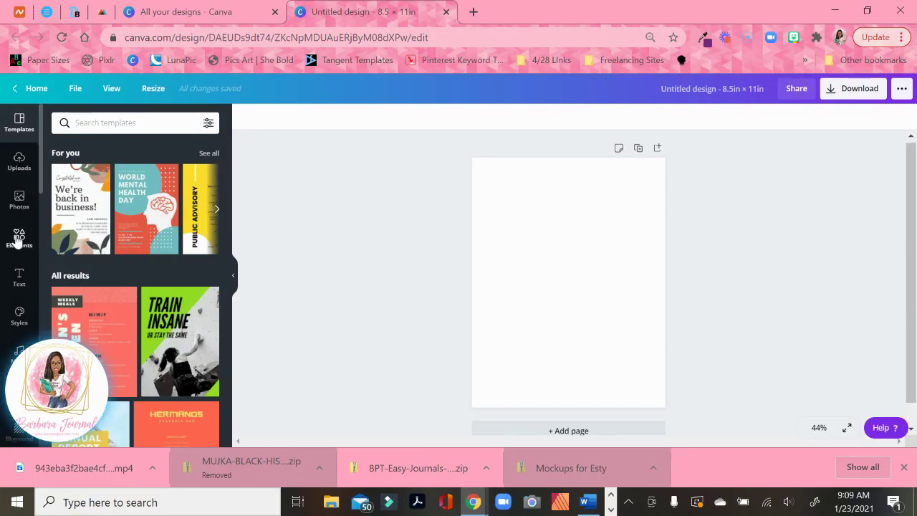
Step: Add a heading to the page and set the zoom to 75%
left_click(20, 278)
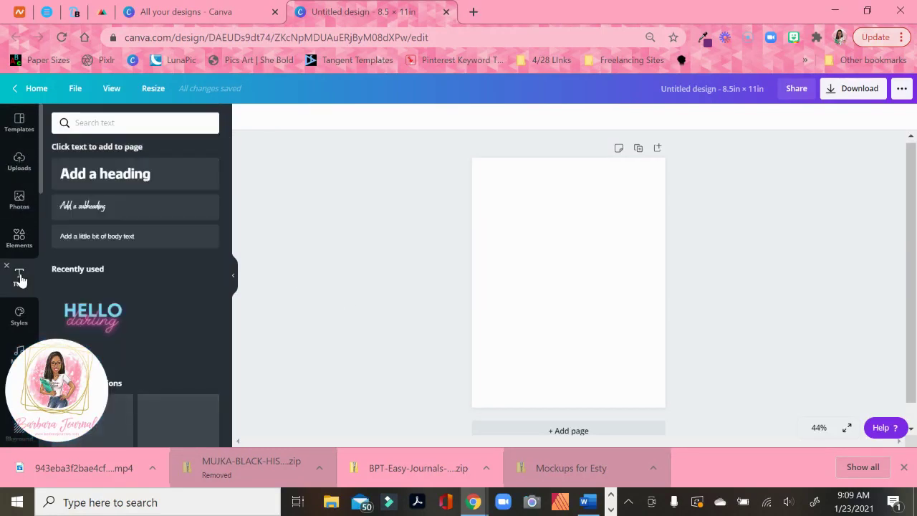
left_click(109, 178)
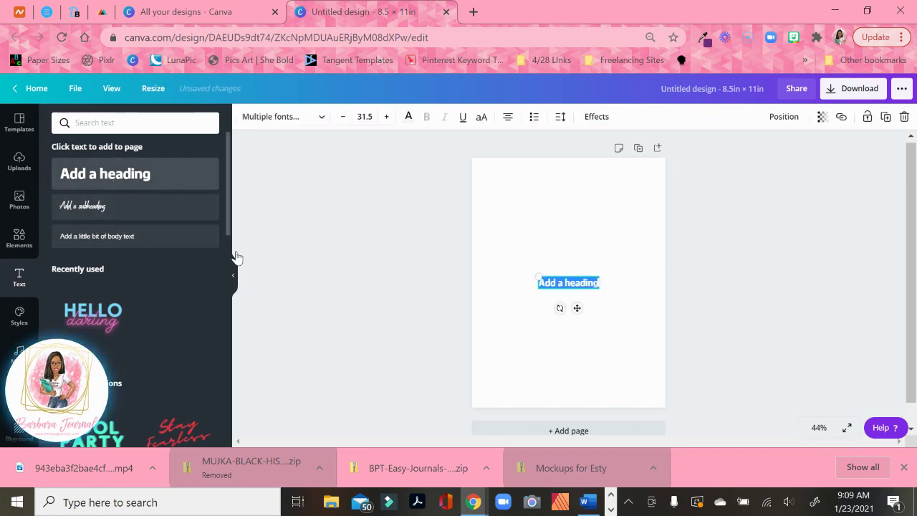
left_click_drag(572, 285, 556, 252)
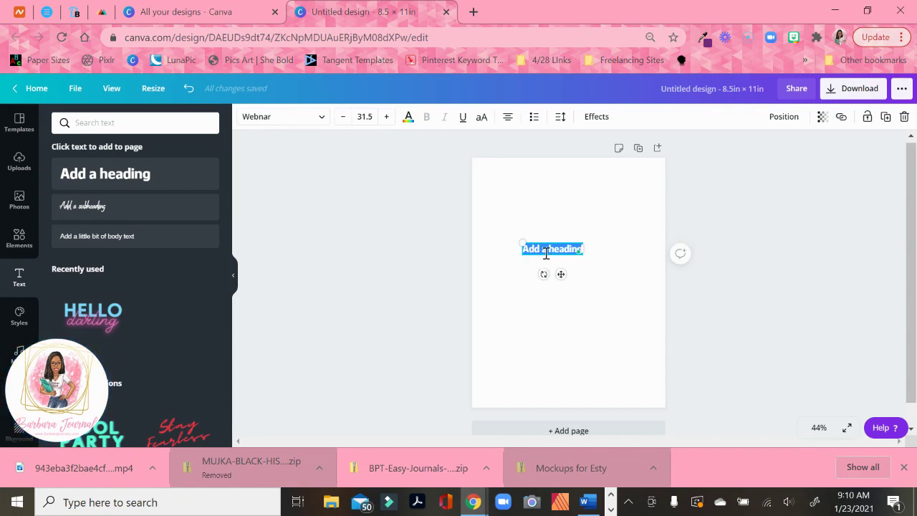
left_click(810, 427)
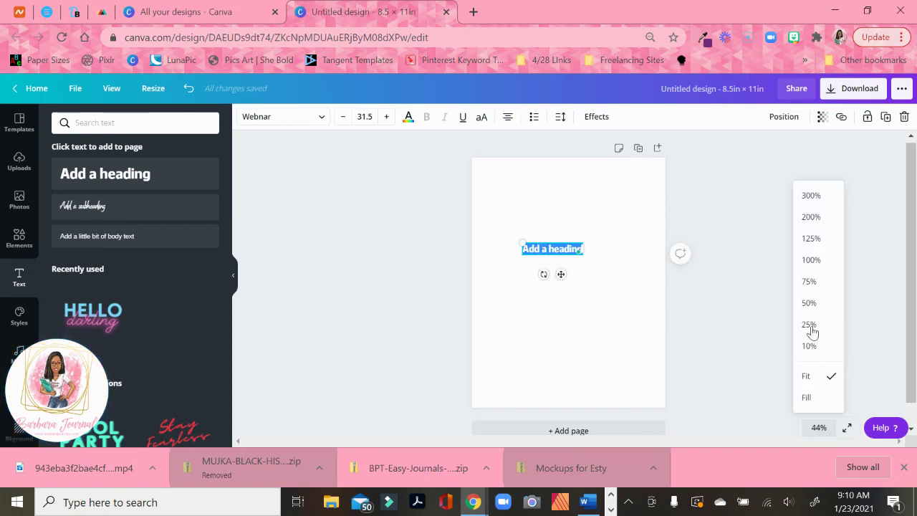
left_click(812, 301)
left_click(819, 427)
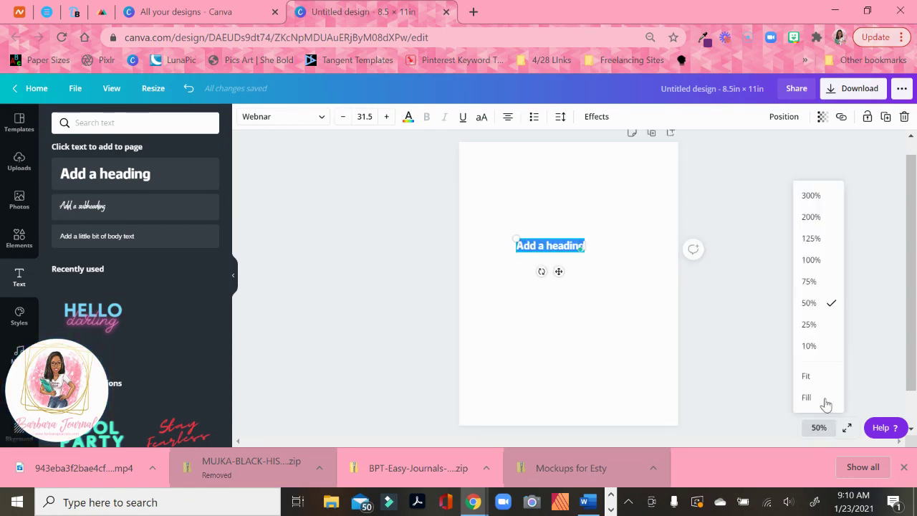
left_click(814, 283)
scroll(591, 306, "up", 1)
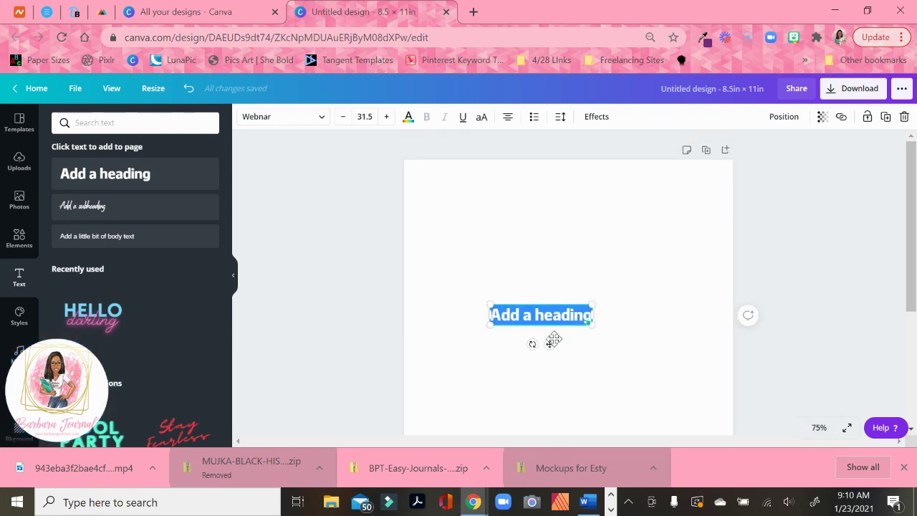
left_click_drag(548, 346, 540, 297)
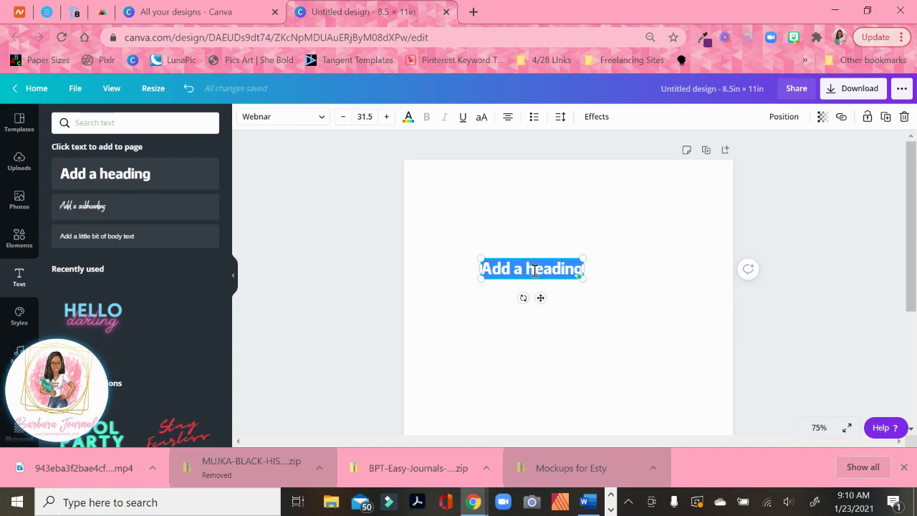
Step: Change the heading text to 'I Am Black History' and move it toward the top left
key("BackSpace")
type("I am")
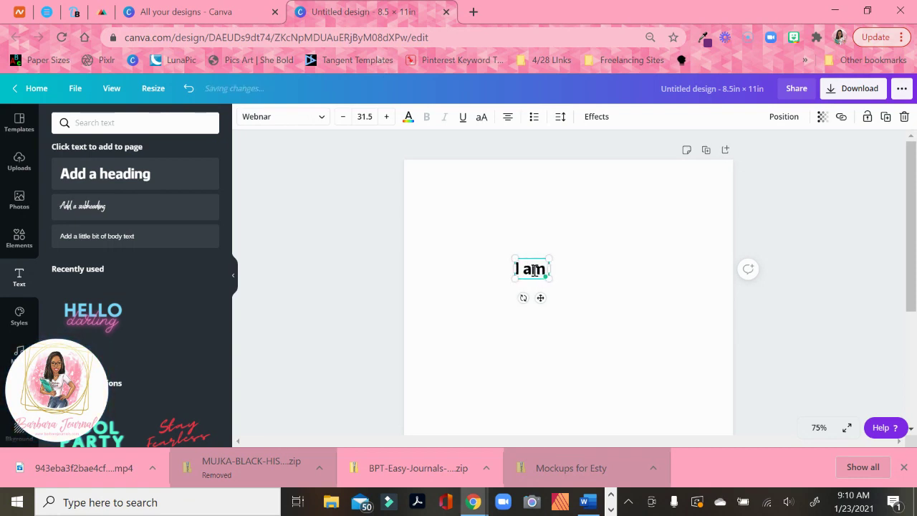
key("BackSpace")
key("BackSpace")
key("BackSpace")
key("BackSpace")
type("I Am Black history")
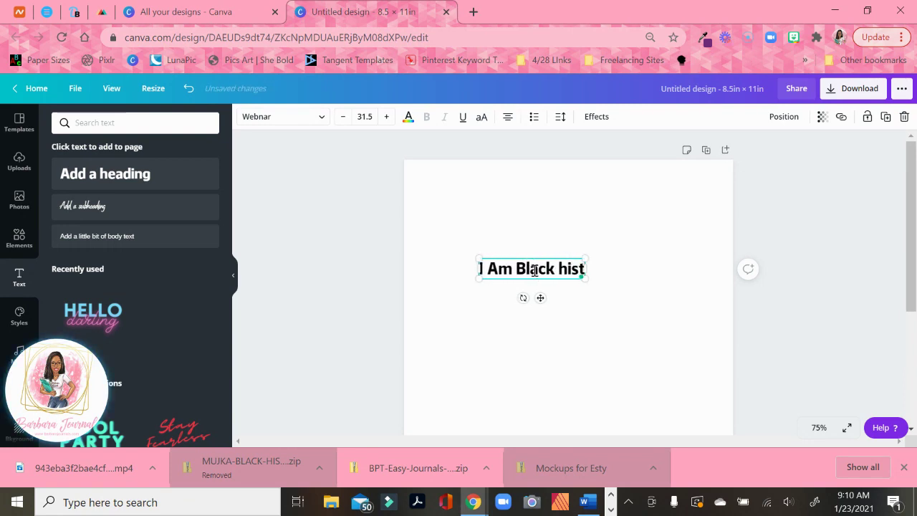
key("BackSpace")
key("BackSpace")
key("BackSpace")
key("BackSpace")
key("BackSpace")
key("BackSpace")
key("BackSpace")
key("BackSpace")
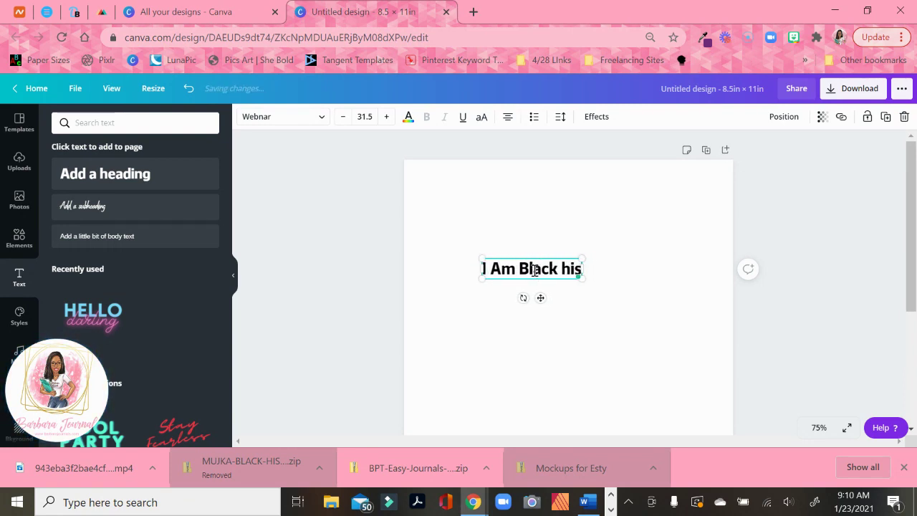
type("History")
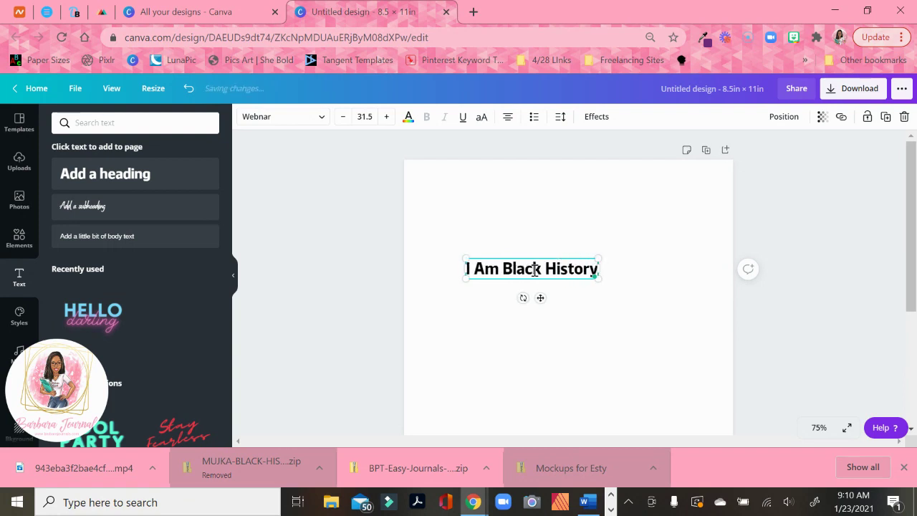
left_click(746, 241)
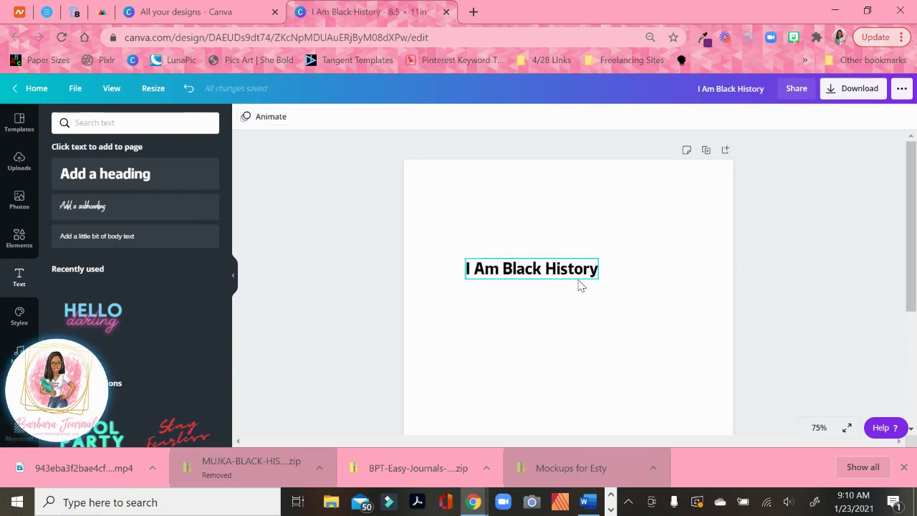
left_click_drag(571, 273, 533, 217)
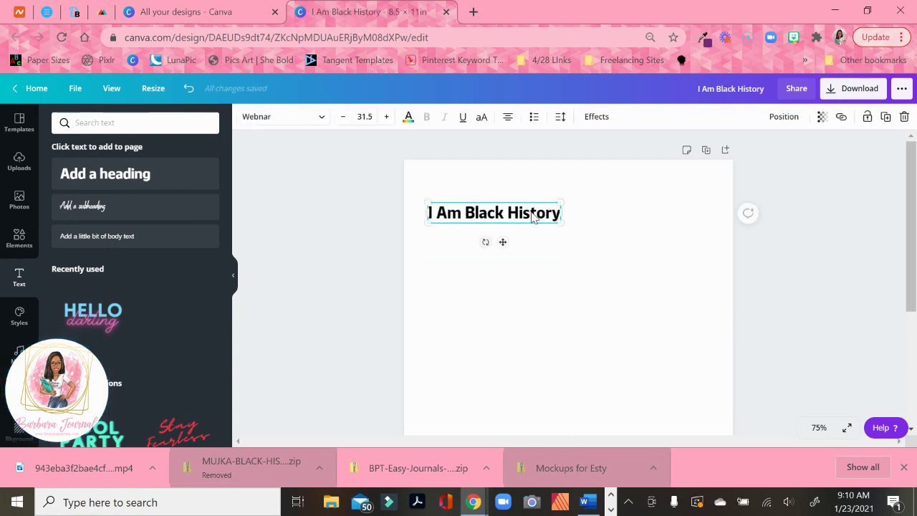
Step: Scroll through the font list for the 'I Am Black History' heading
left_click(319, 117)
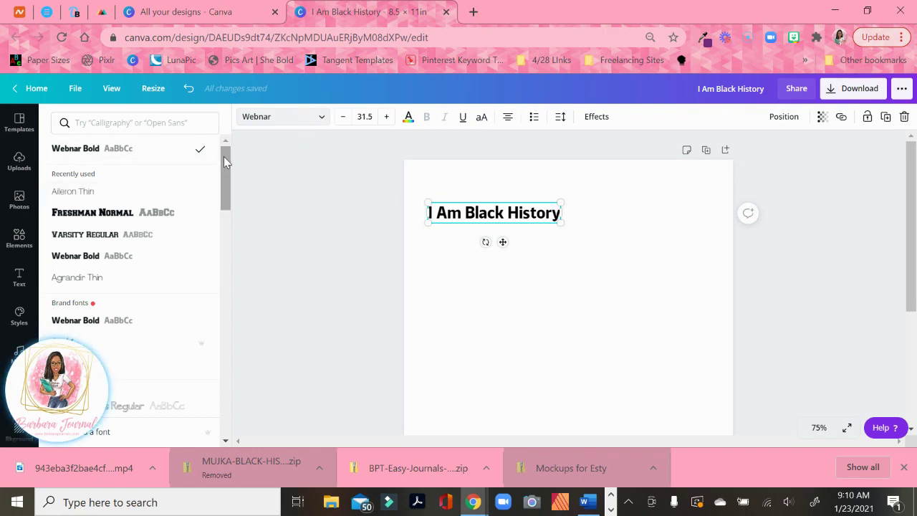
left_click_drag(223, 156, 218, 188)
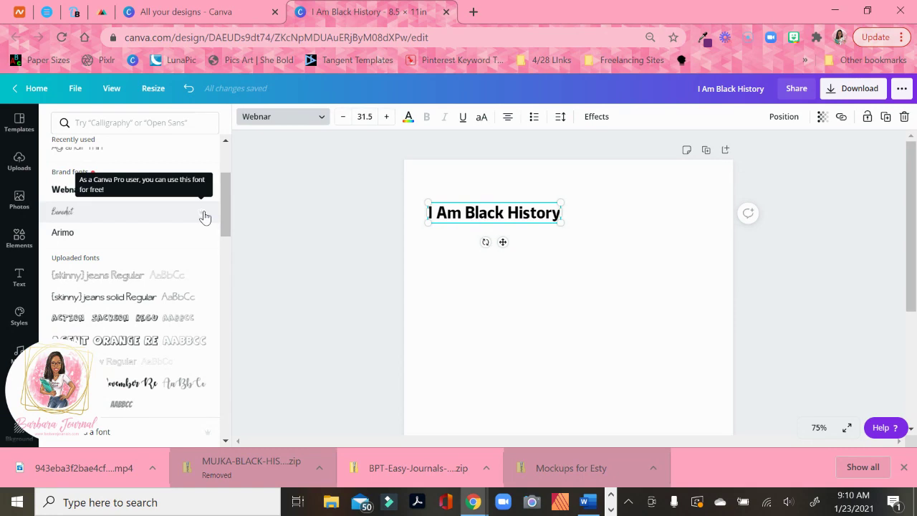
mouse_move(230, 194)
left_mouse_down()
mouse_move(218, 299)
mouse_move(206, 229)
mouse_move(225, 252)
left_mouse_up()
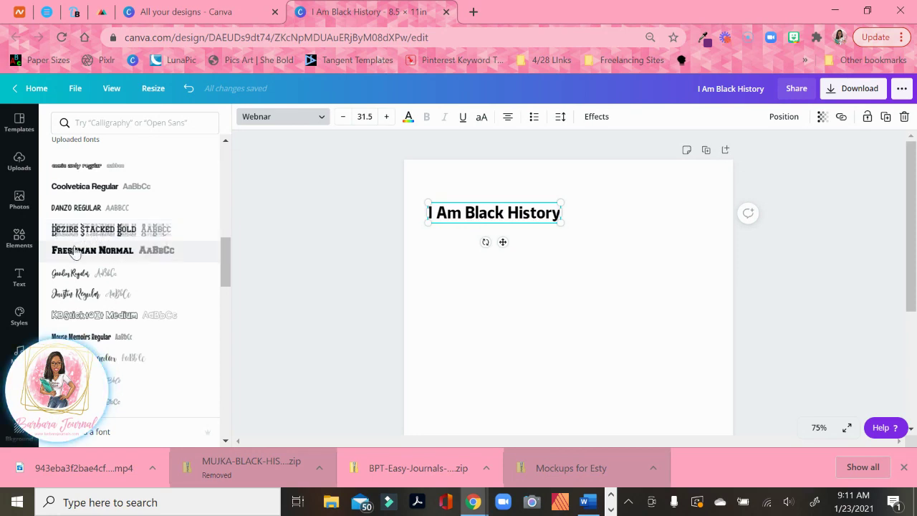
left_click_drag(224, 249, 224, 285)
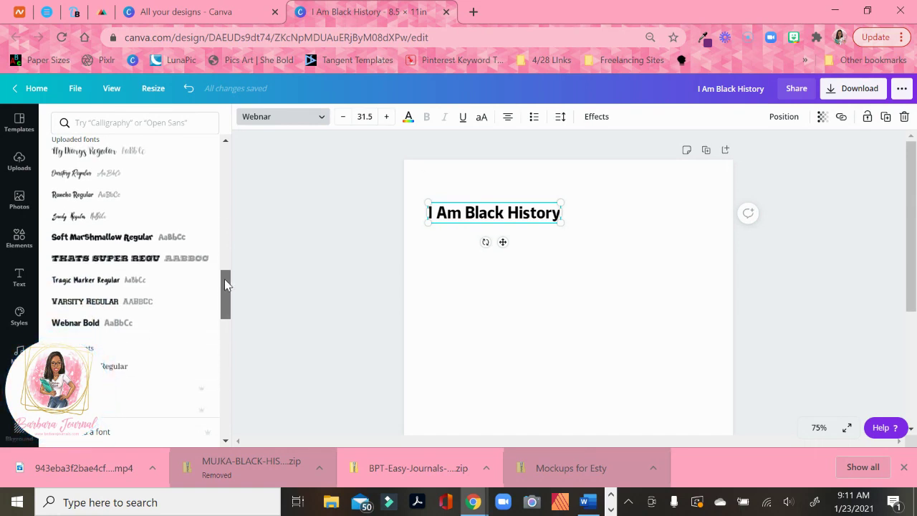
left_click_drag(224, 284, 223, 323)
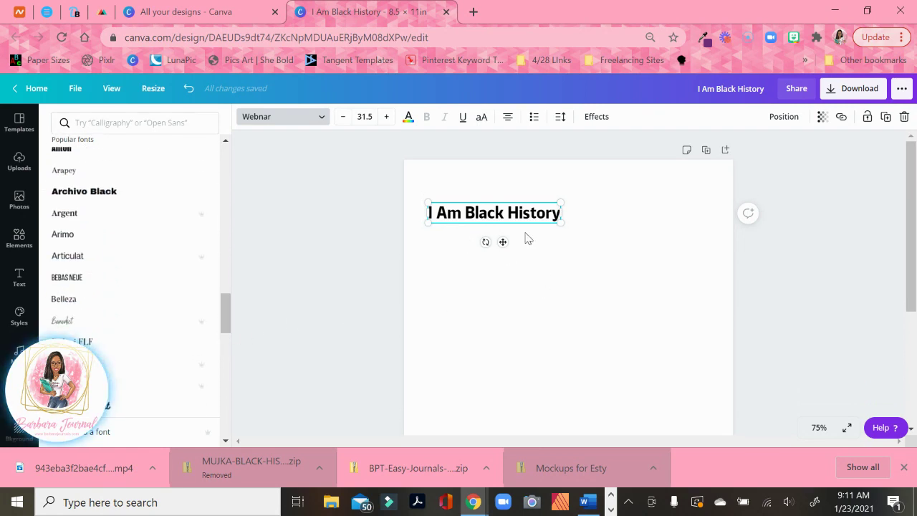
Step: Switch the heading to the Apricots handwriting font and drag it up-left
left_click(128, 122)
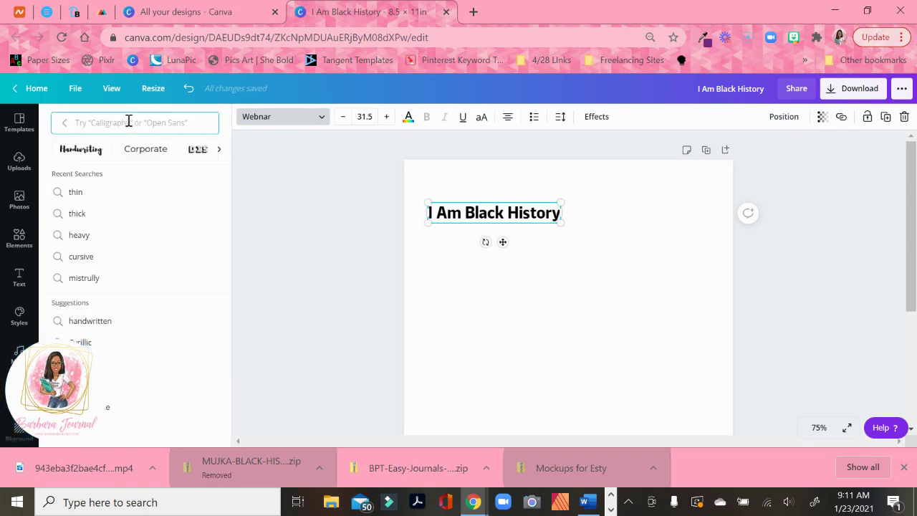
left_click(83, 149)
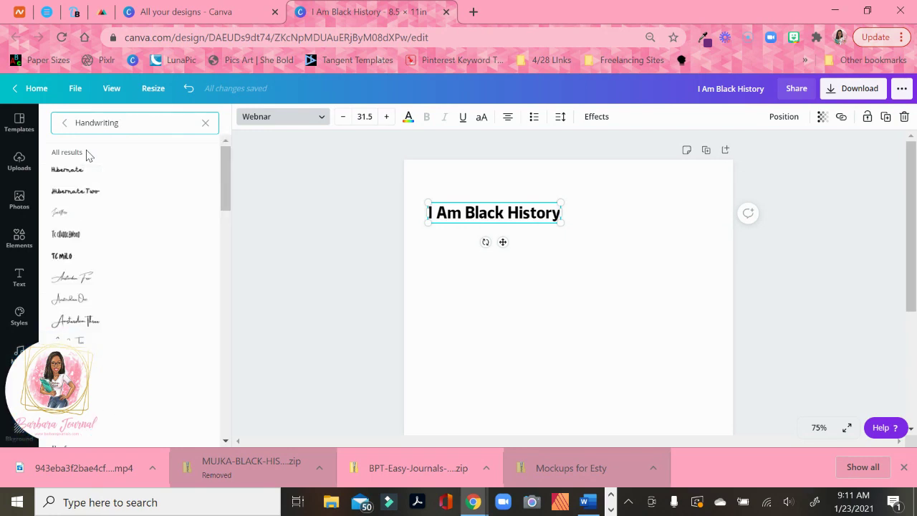
left_click_drag(225, 159, 225, 176)
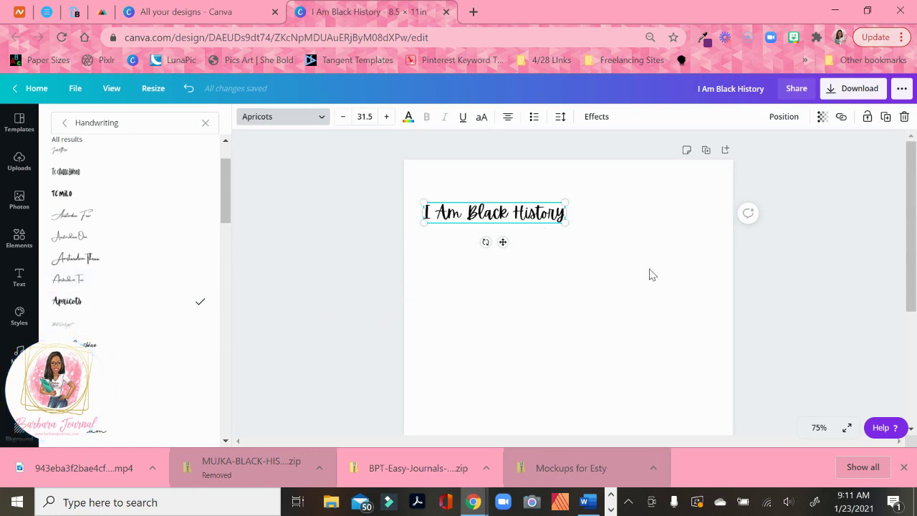
left_click(526, 212)
left_click_drag(526, 212, 513, 180)
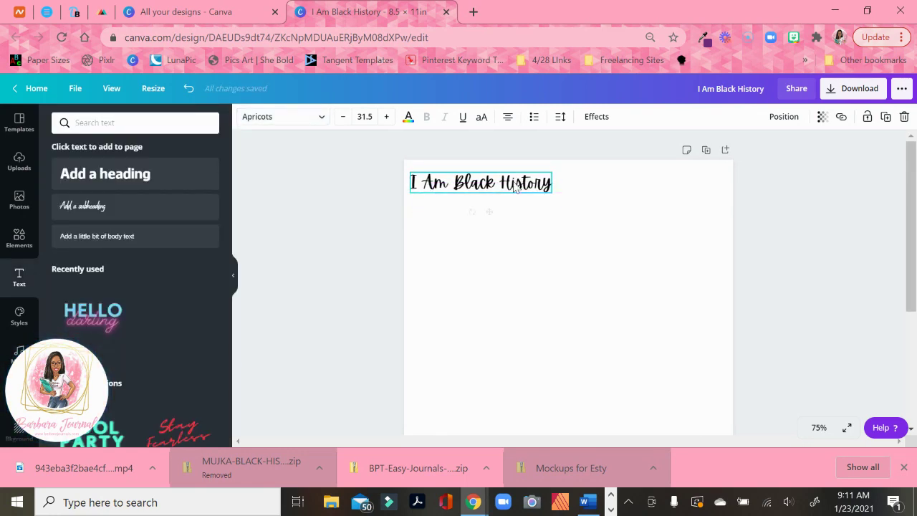
Step: Set the heading to size 32 and move it to the page's left edge
left_click(374, 117)
left_click_drag(424, 197, 424, 233)
left_click(362, 280)
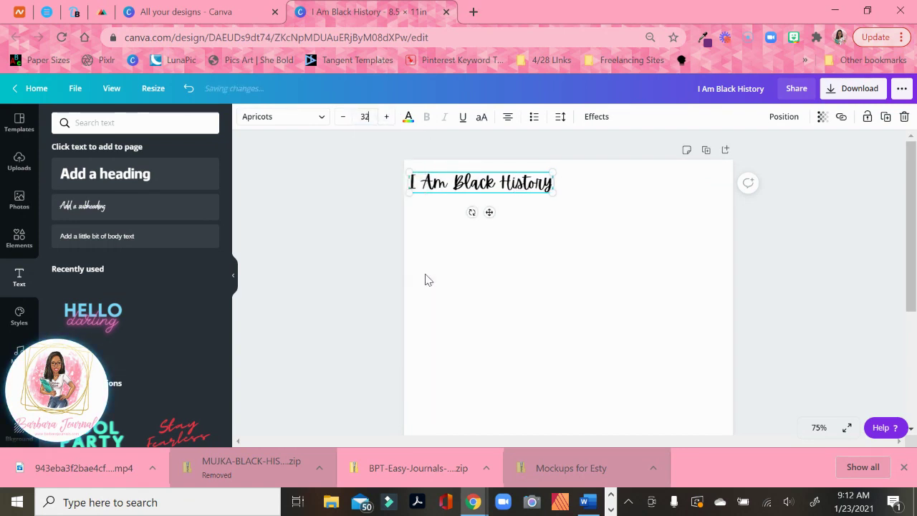
left_click(606, 250)
left_click(495, 190)
left_click_drag(495, 187, 491, 184)
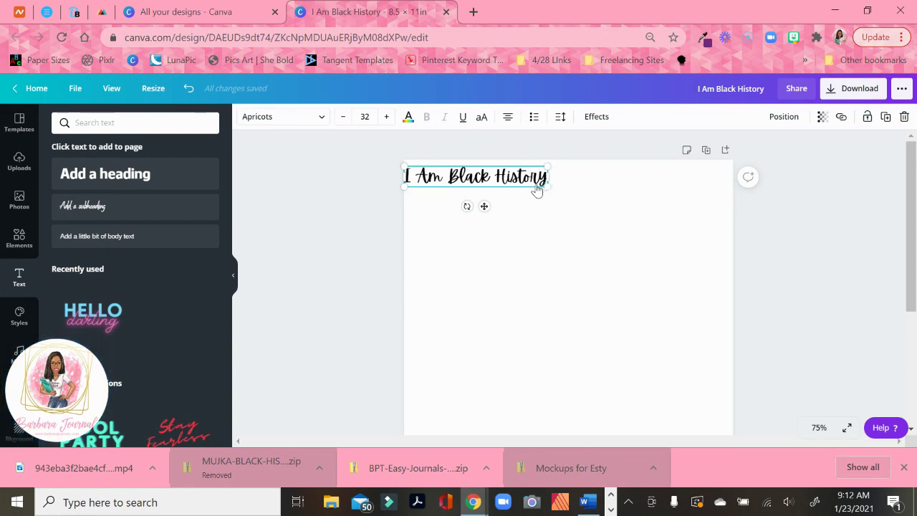
Step: Resize the heading box to about 3.8 × 0.5 in, fitting the text snugly
left_click(552, 184)
left_click(550, 179)
left_click_drag(549, 178, 700, 184)
left_click(619, 178)
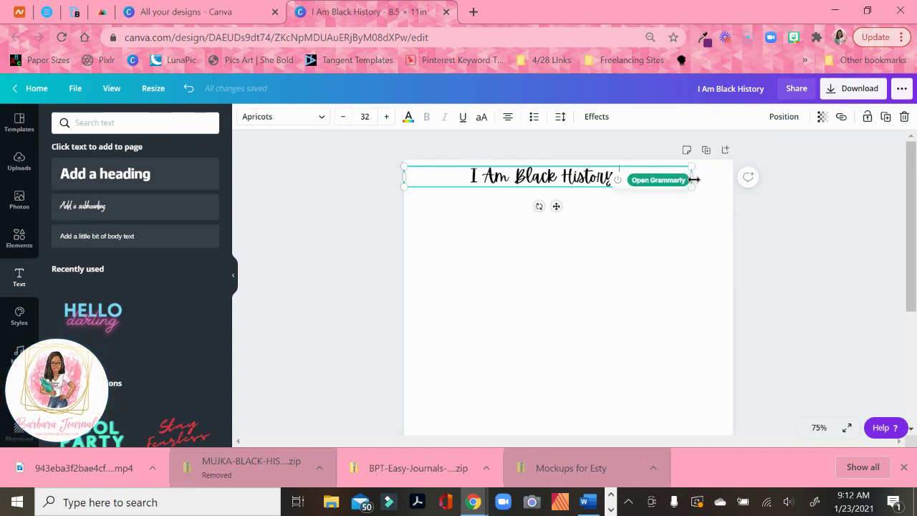
left_click_drag(692, 177, 553, 170)
Step: Search elements for 'circle' and add the plain white circle to the page
left_click(559, 259)
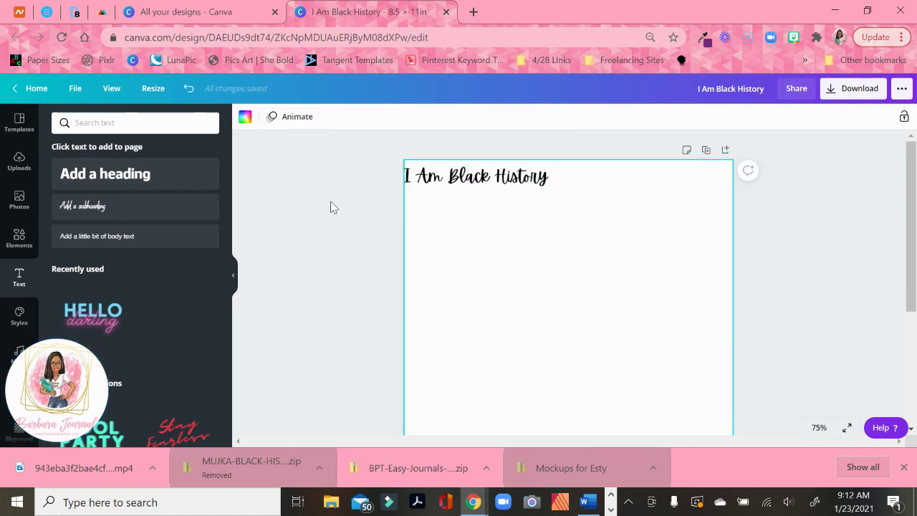
left_click(19, 236)
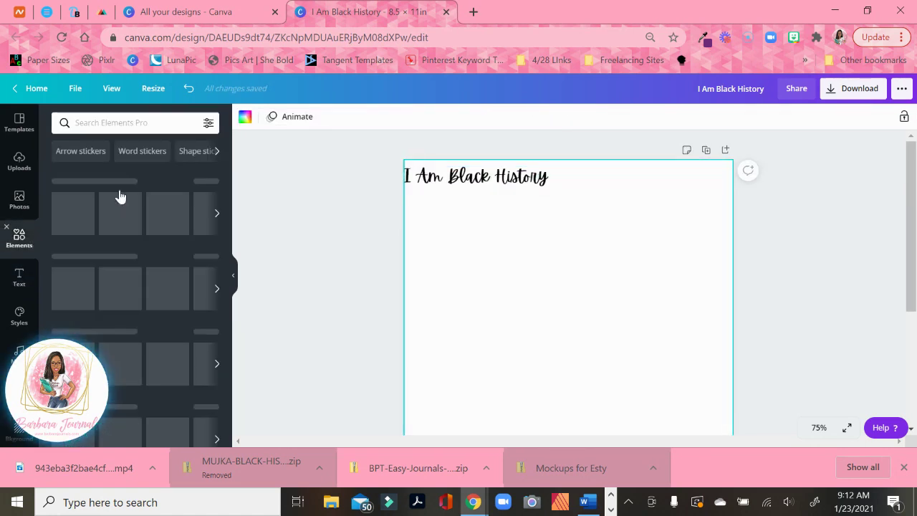
left_click(124, 126)
type("circle")
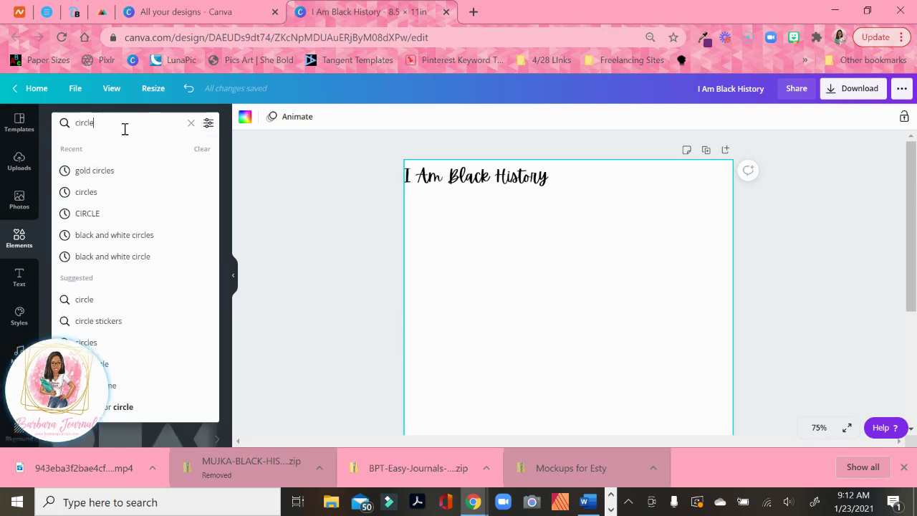
key("Return")
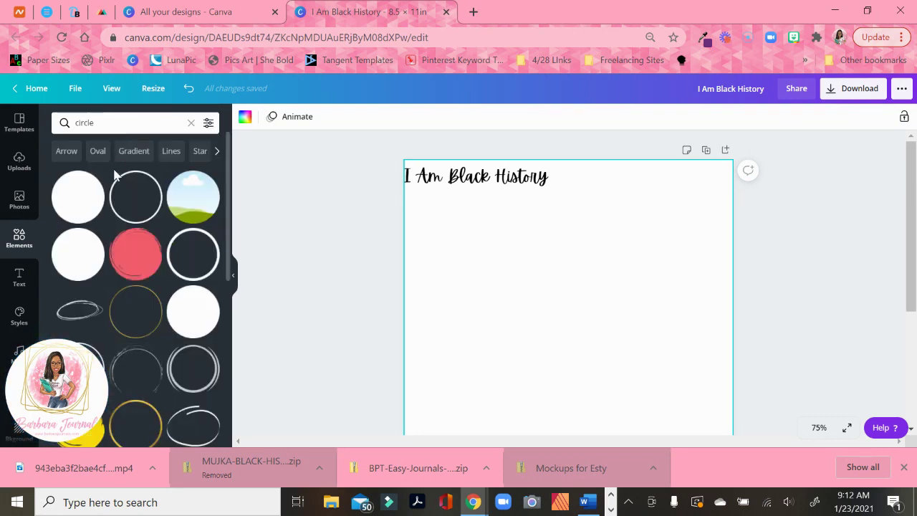
scroll(203, 256, "down", 2)
left_click(203, 251)
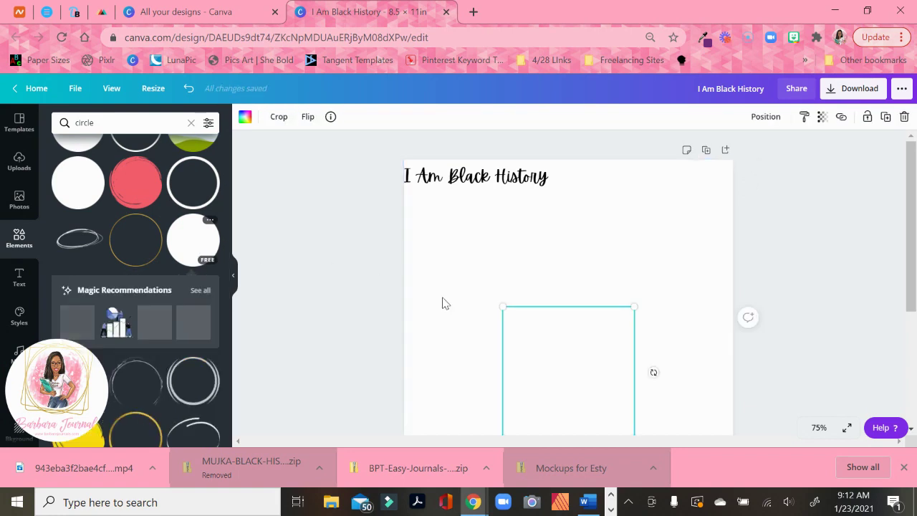
left_click_drag(546, 354, 564, 288)
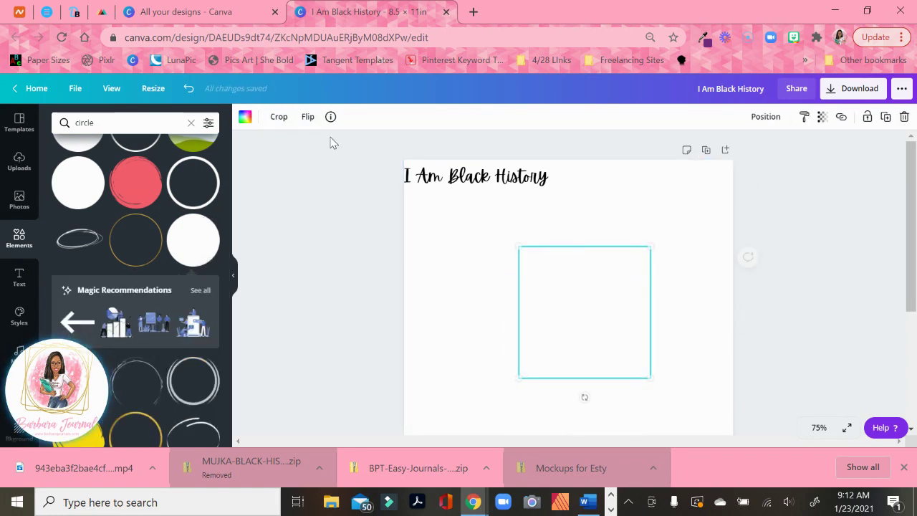
Step: Fill the circle black, shrink it to a 0.3 in dot, and reduce the title to 17.2
left_click(245, 116)
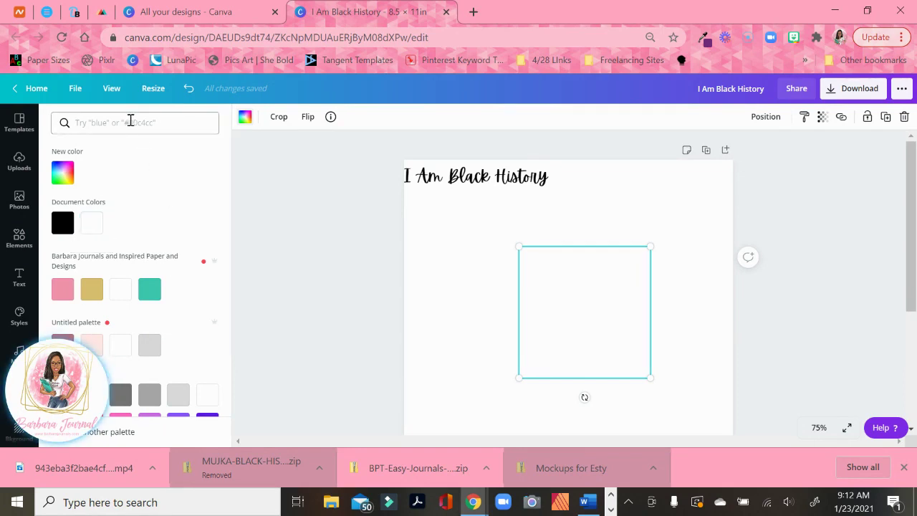
left_click(62, 172)
left_click(94, 122)
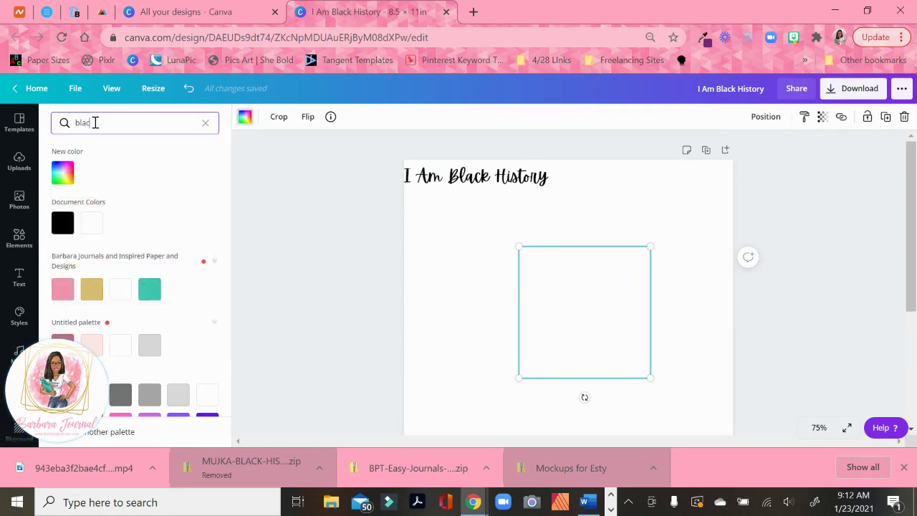
type("black")
left_click(62, 175)
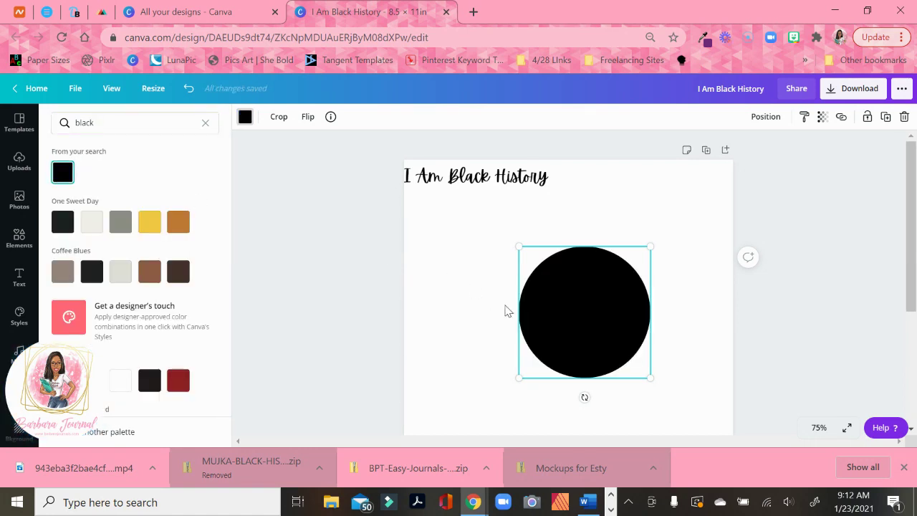
left_click_drag(632, 359, 529, 253)
left_click(516, 177)
left_click_drag(556, 184, 492, 190)
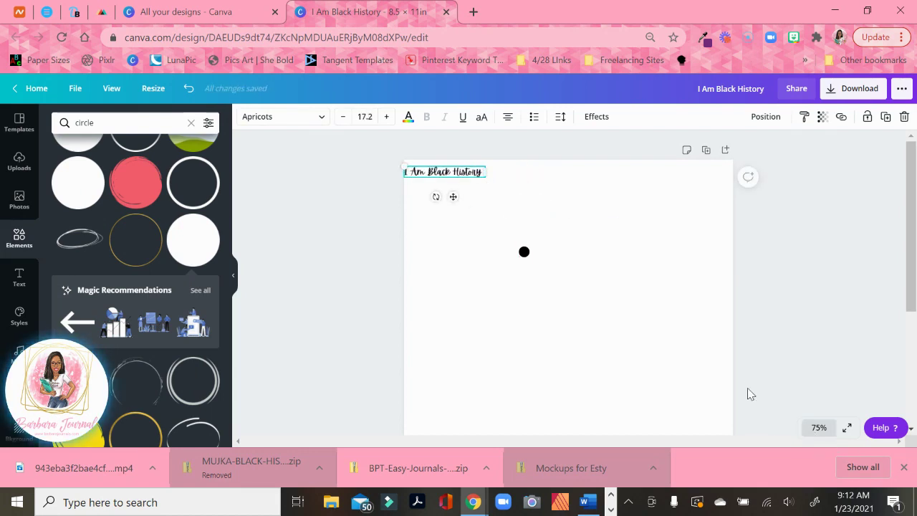
Step: Zoom to 125% and place the black dot right after the title
left_click(524, 253)
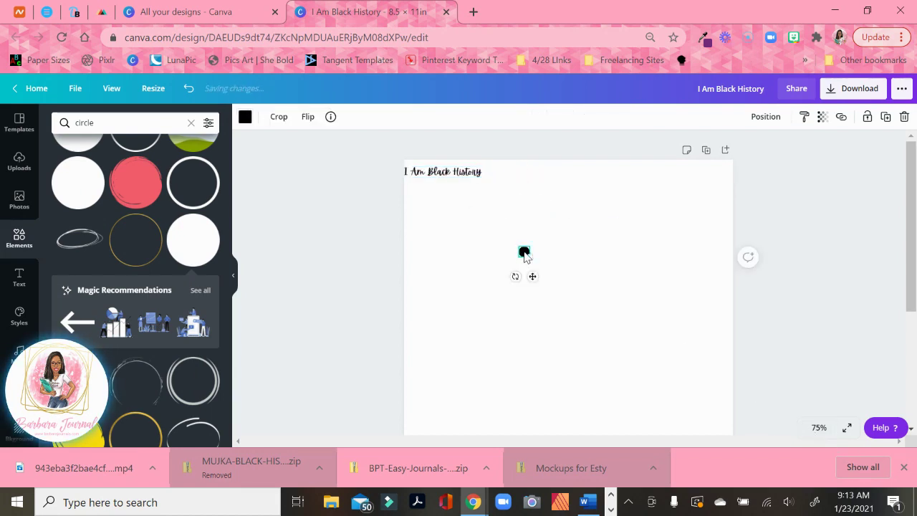
left_click(820, 427)
left_click(811, 238)
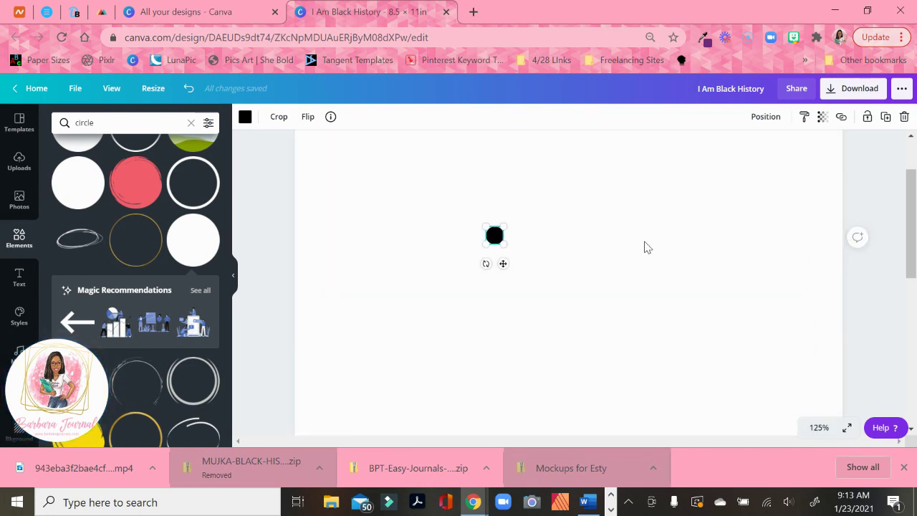
left_click_drag(506, 328, 434, 187)
left_click(426, 280)
left_click(432, 174)
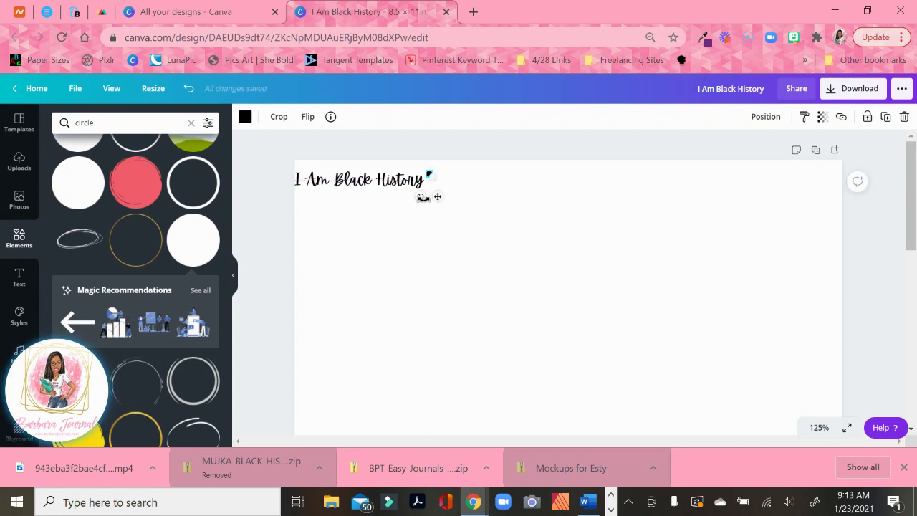
left_click_drag(438, 193, 444, 199)
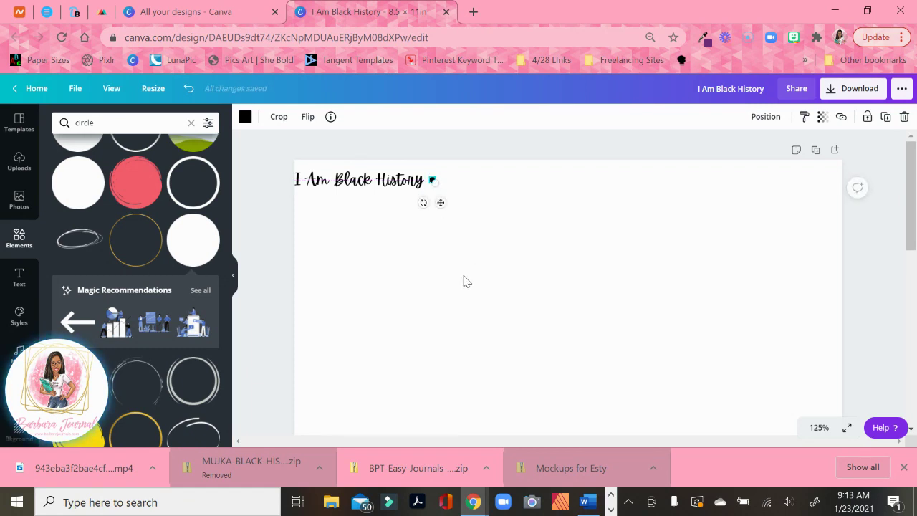
Step: Group the title with its dot and place a duplicate right after it
left_click(342, 185)
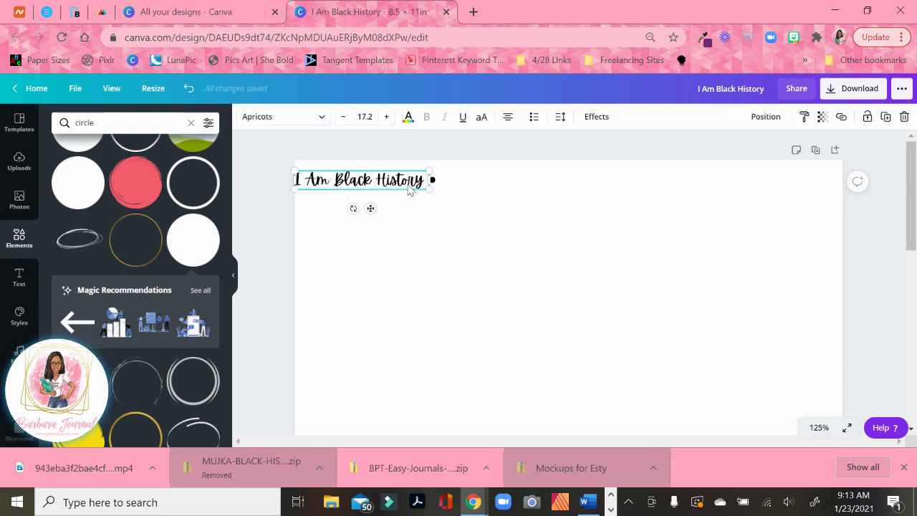
left_click(885, 117)
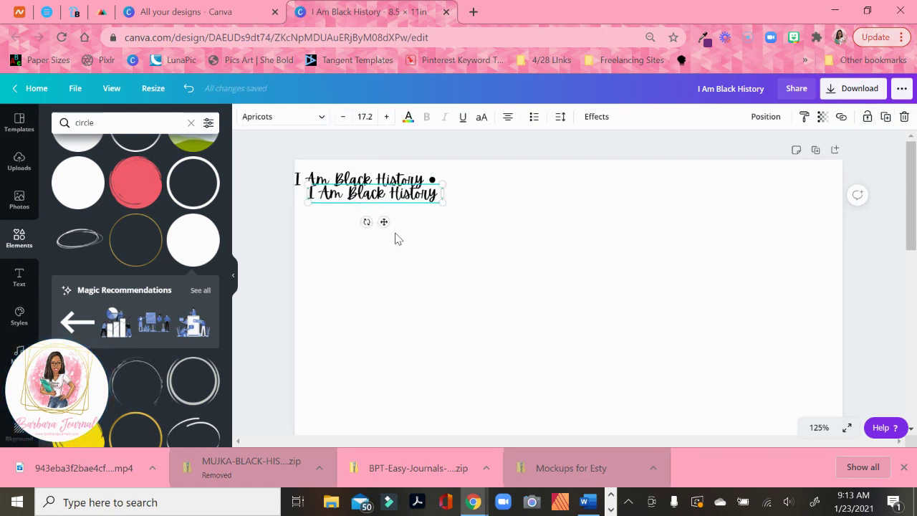
left_click(187, 88)
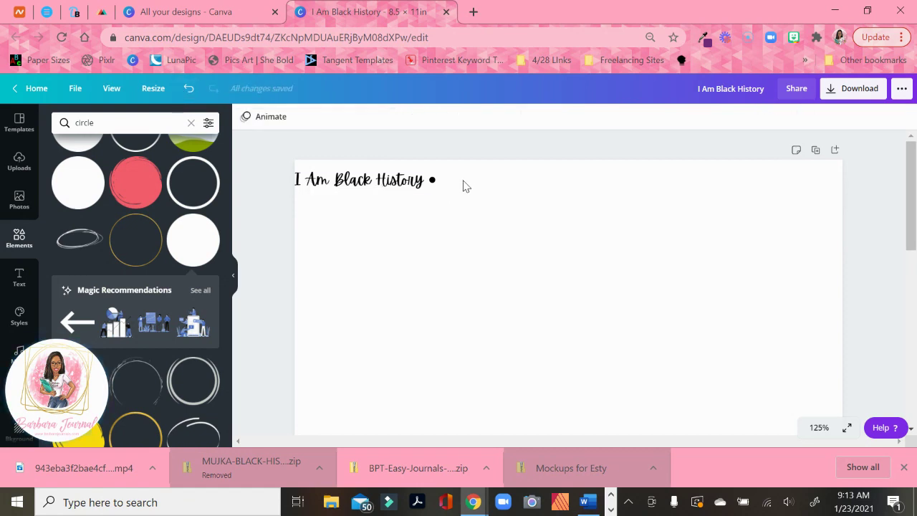
left_click(752, 120)
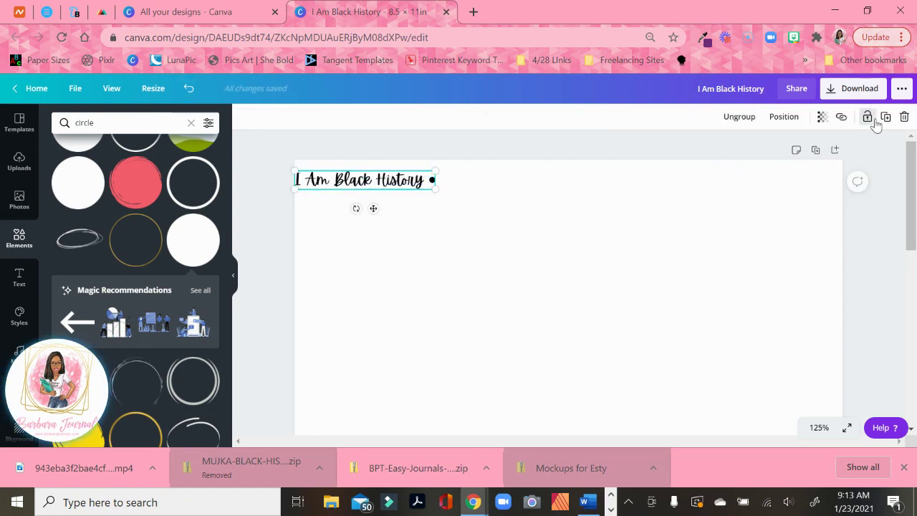
left_click(886, 116)
left_click_drag(389, 221, 523, 212)
left_click(523, 254)
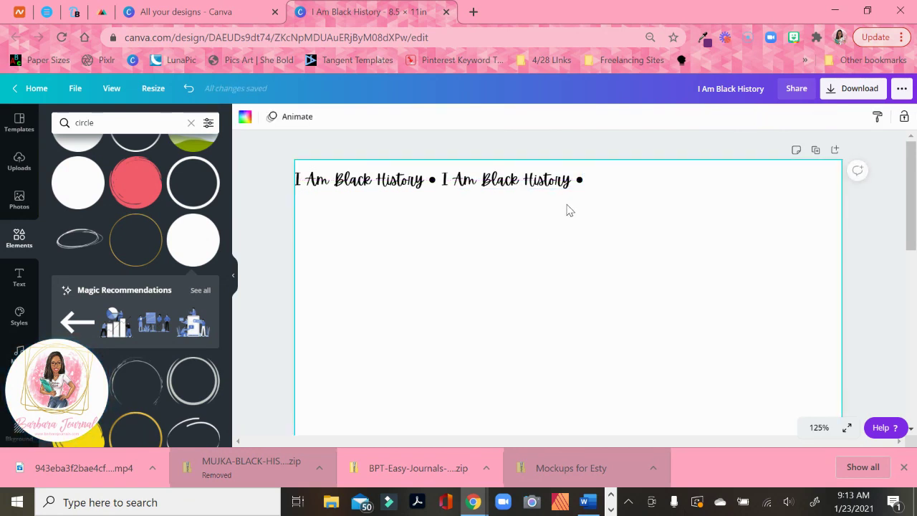
Step: Recolour the second group's dot red
double_click(580, 180)
left_click(245, 116)
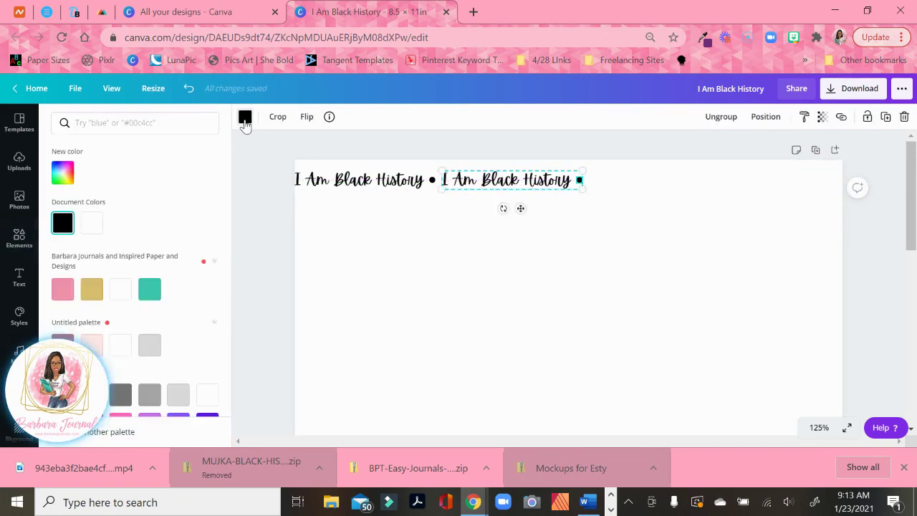
left_click(123, 123)
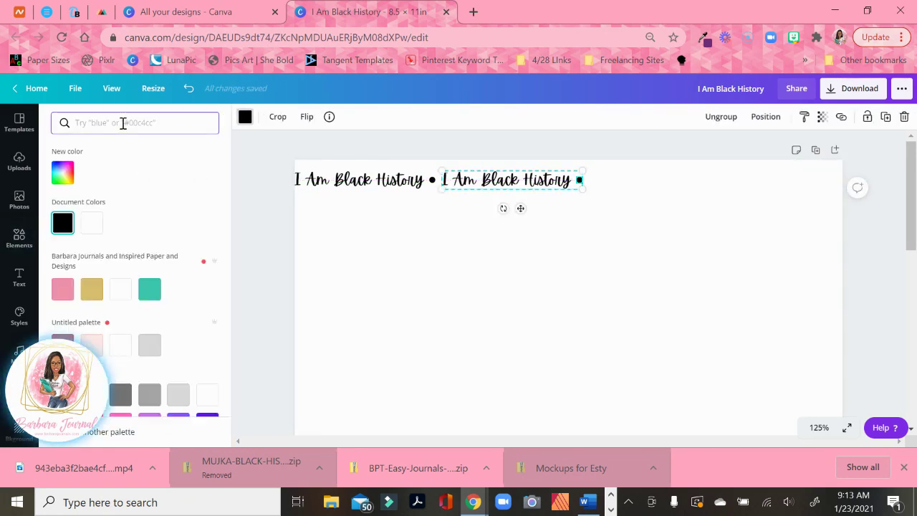
type("red")
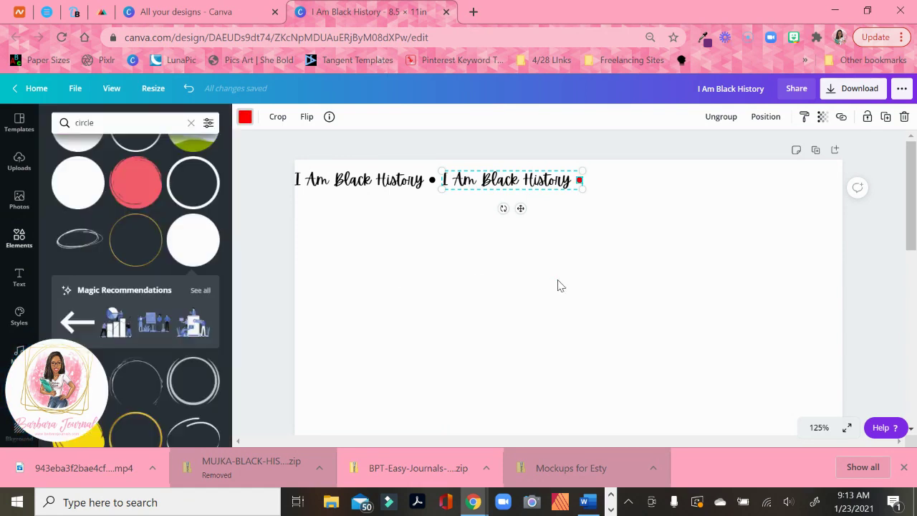
Step: Add a third title-and-dot copy at the row's end and make its dot green
left_click(886, 117)
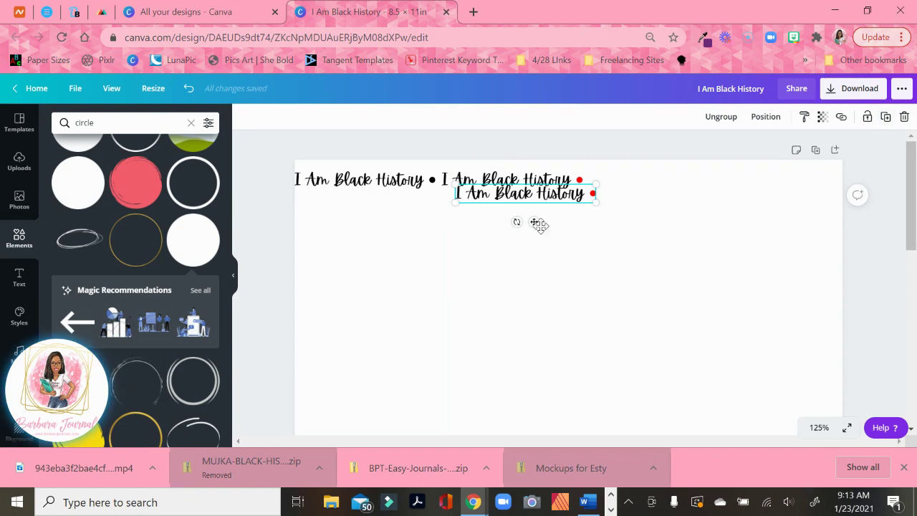
left_click_drag(531, 223, 662, 211)
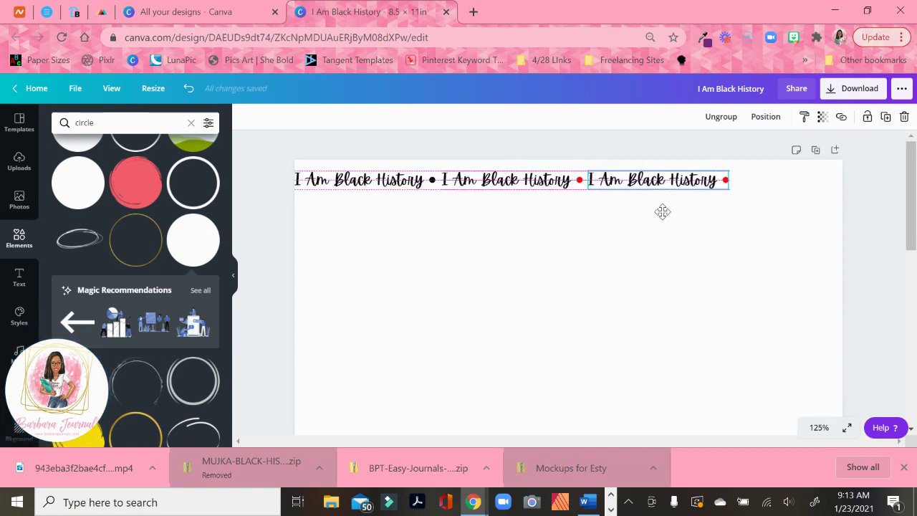
left_click_drag(662, 212, 664, 211)
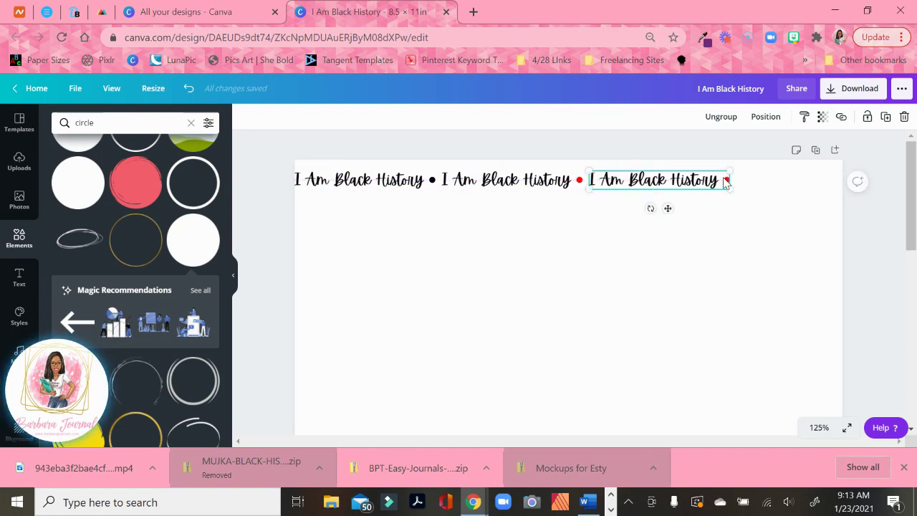
left_click(725, 181)
left_click(725, 180)
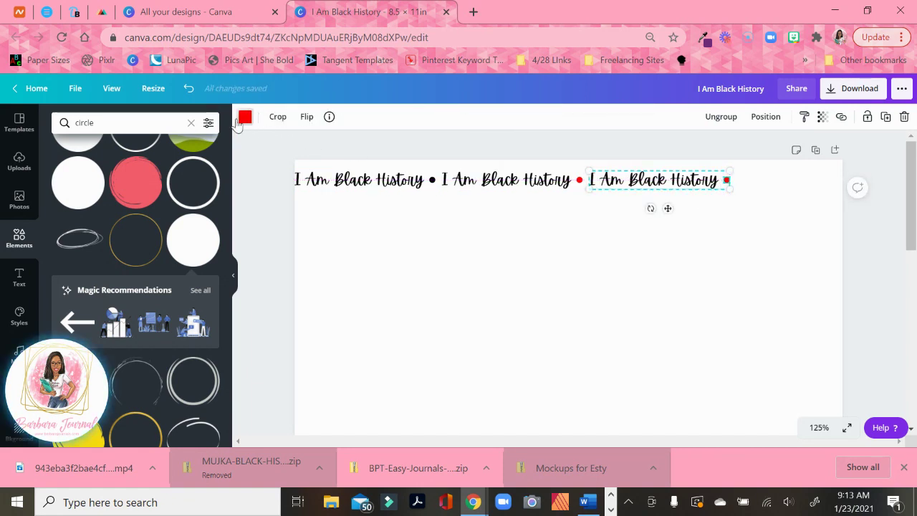
left_click(245, 116)
left_click(126, 124)
type("green")
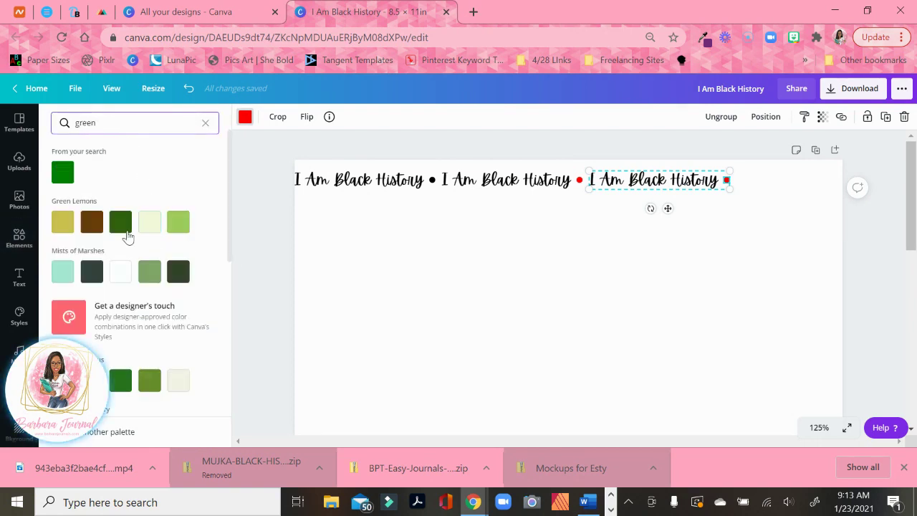
left_click(65, 181)
left_click(532, 336)
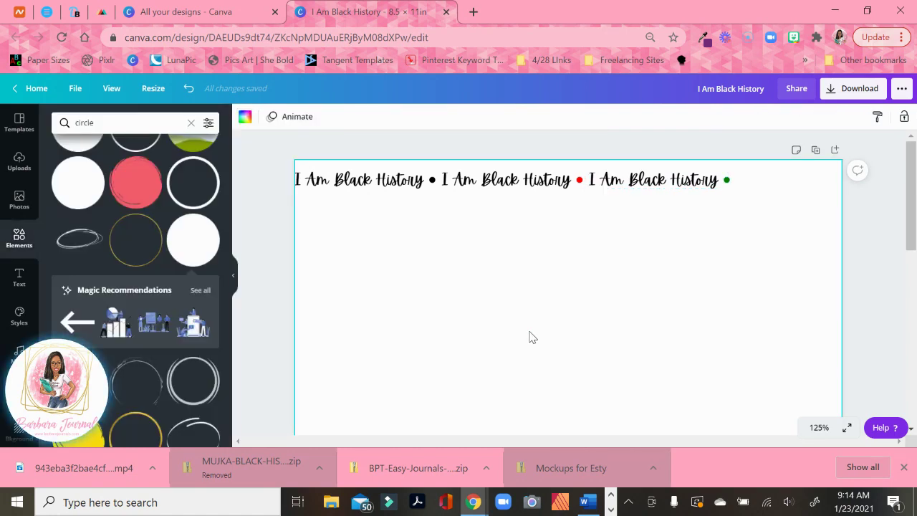
Step: Ungroup the three title-and-dot pairs and regroup the whole row as one group
left_click(630, 189)
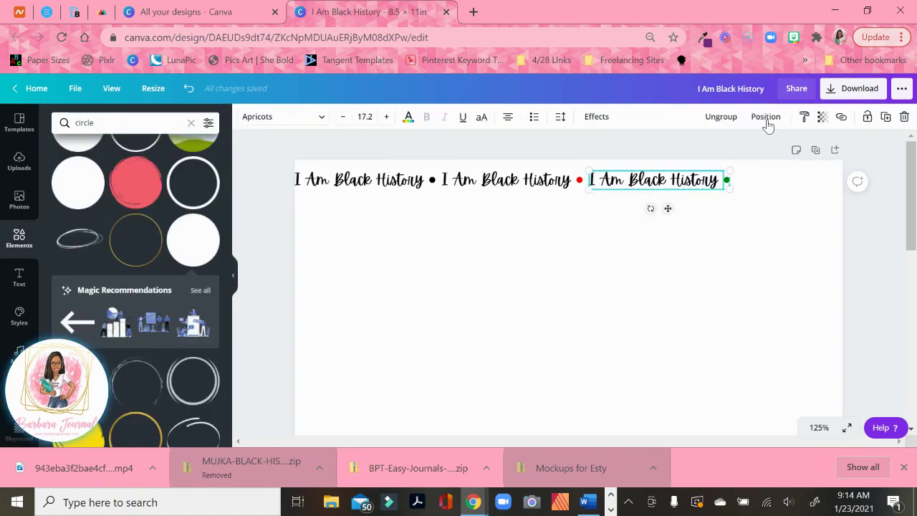
left_click(720, 116)
key("shift+Tab")
left_click(721, 116)
left_click(400, 186)
left_click_drag(293, 205, 738, 185)
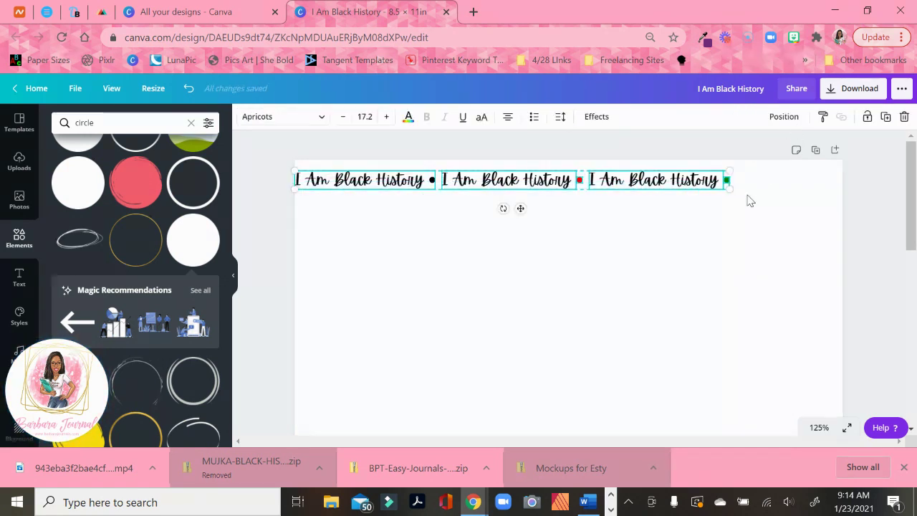
left_click(715, 186)
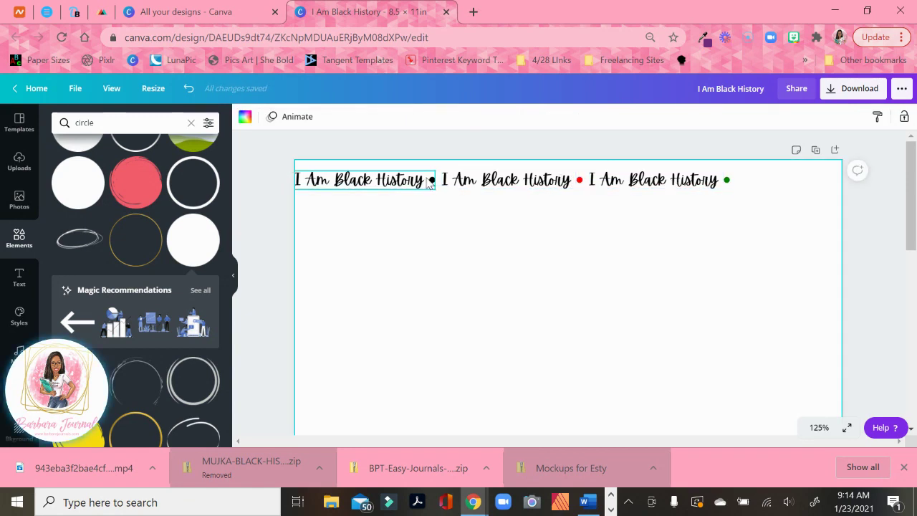
left_click(362, 181)
left_click(731, 125)
left_click_drag(745, 192, 300, 170)
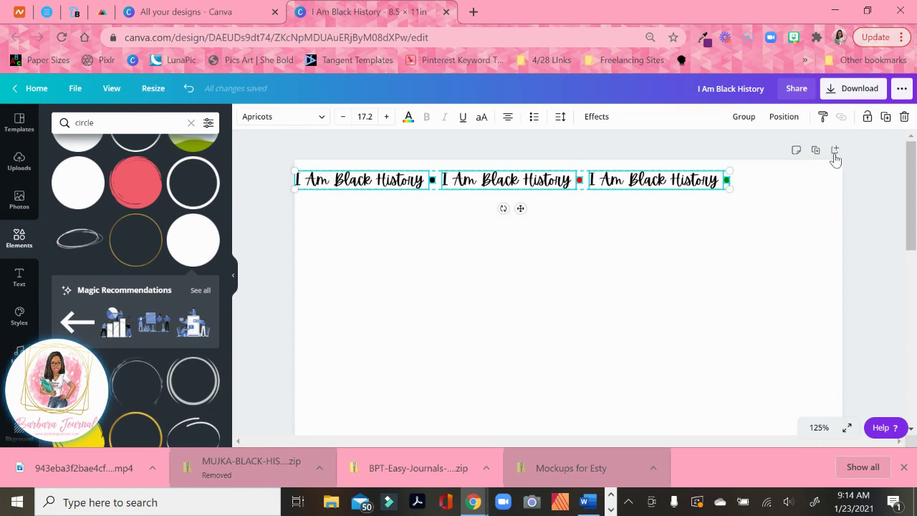
left_click(738, 117)
left_click(619, 228)
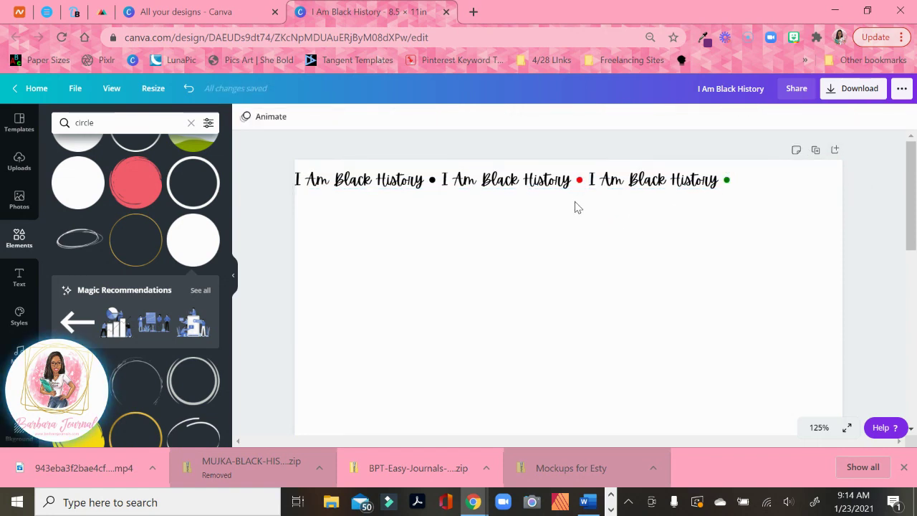
Step: Scale the row up to text size 19.4 and move it near the page top
left_click_drag(581, 180, 585, 179)
left_click(584, 179)
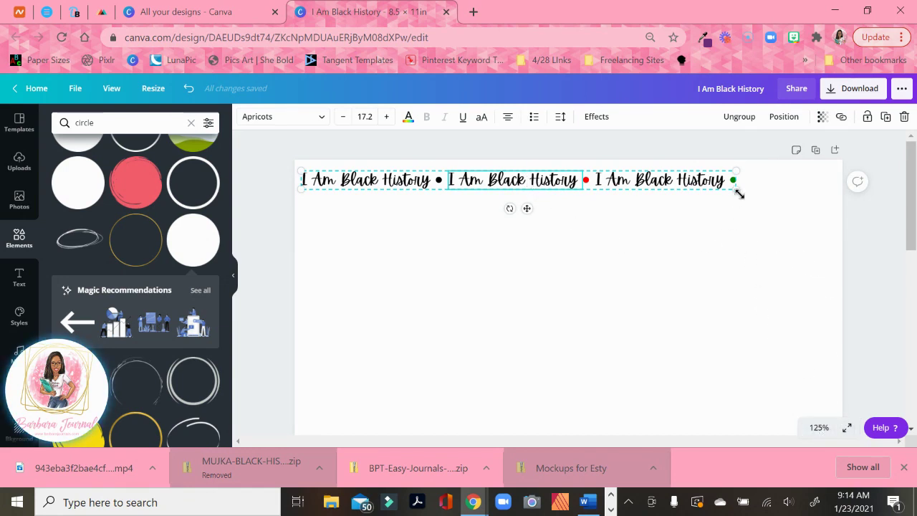
left_click_drag(745, 198, 792, 237)
left_click_drag(586, 188, 582, 172)
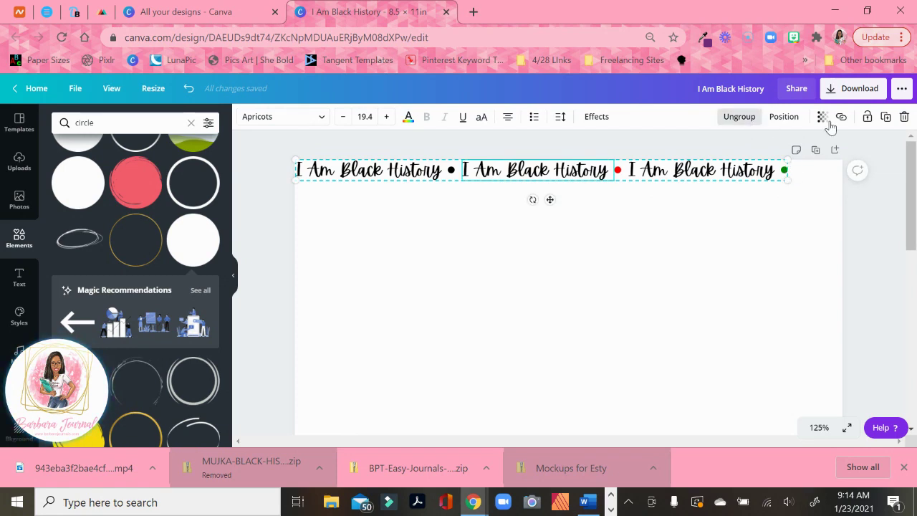
Step: Duplicate the title row and extend the first row off the right edge
left_click(867, 116)
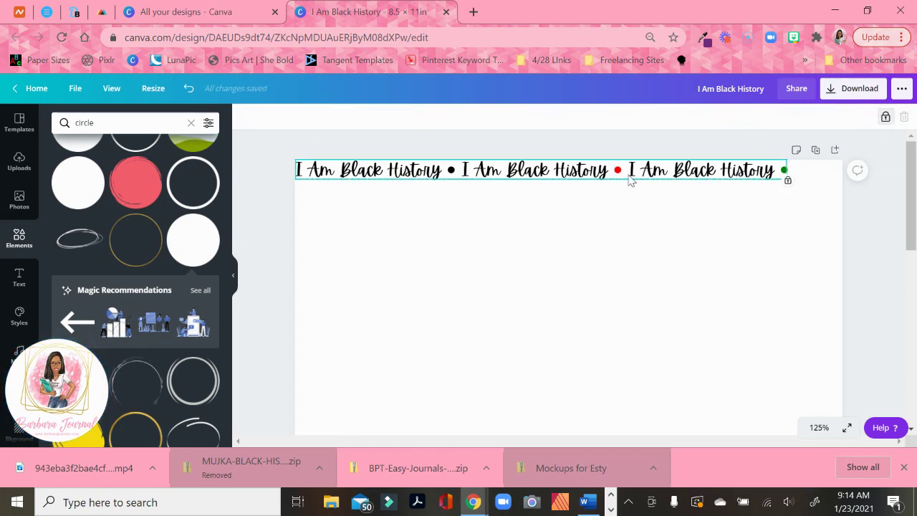
left_click(885, 116)
left_click(886, 117)
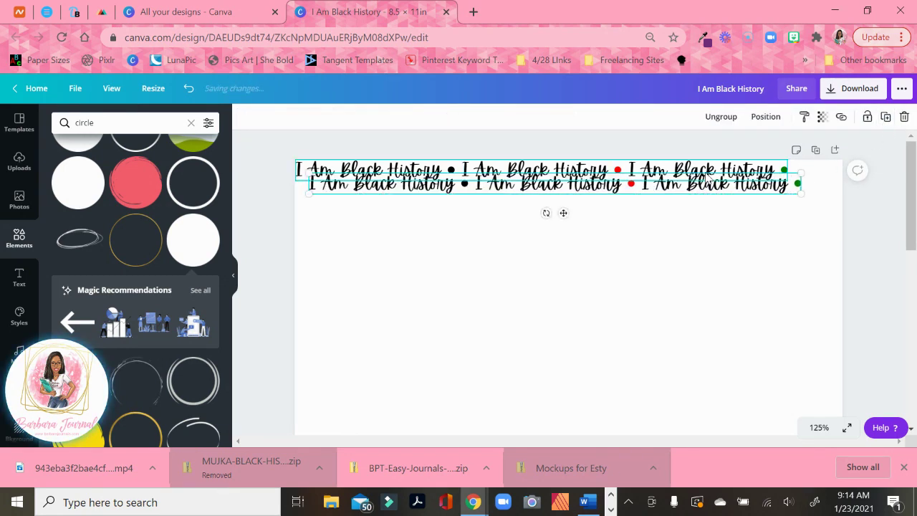
left_click_drag(750, 184, 913, 183)
left_click_drag(671, 442, 738, 442)
left_click(686, 262)
left_click_drag(777, 199, 856, 176)
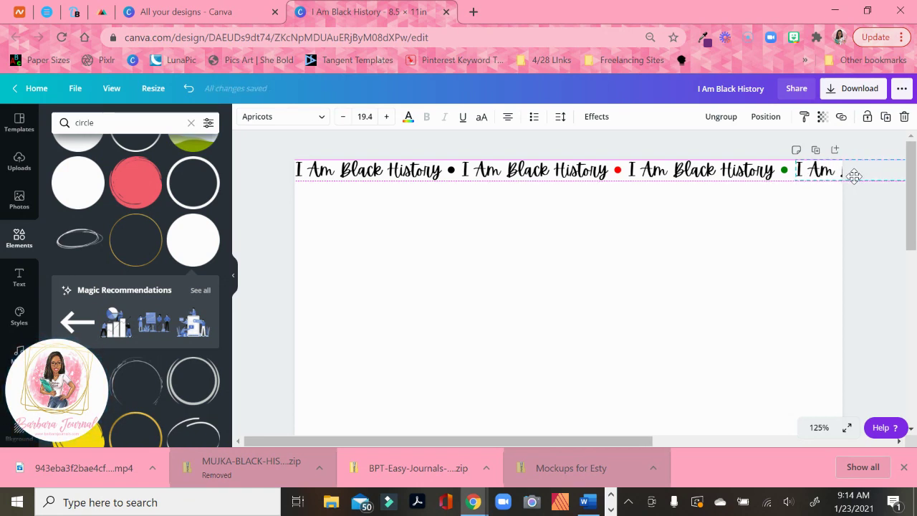
left_click(714, 268)
left_click(817, 179)
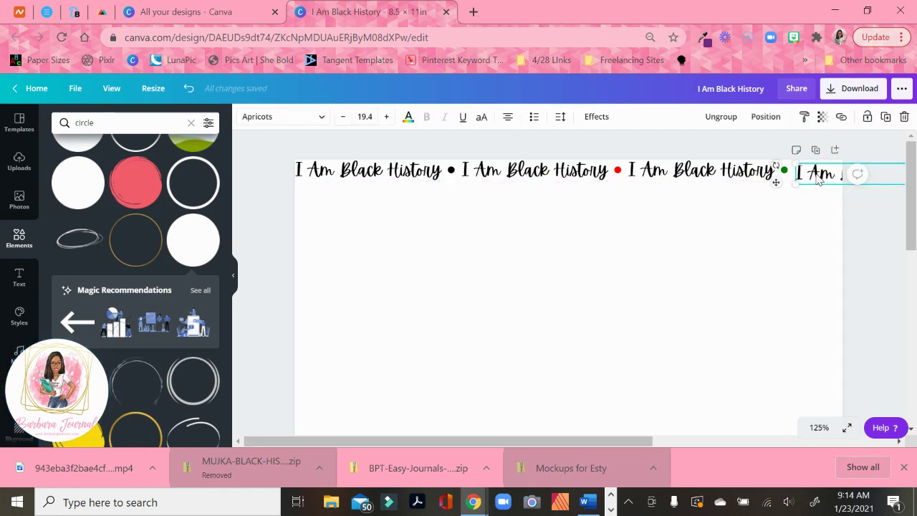
left_click_drag(817, 174, 816, 170)
left_click(763, 267)
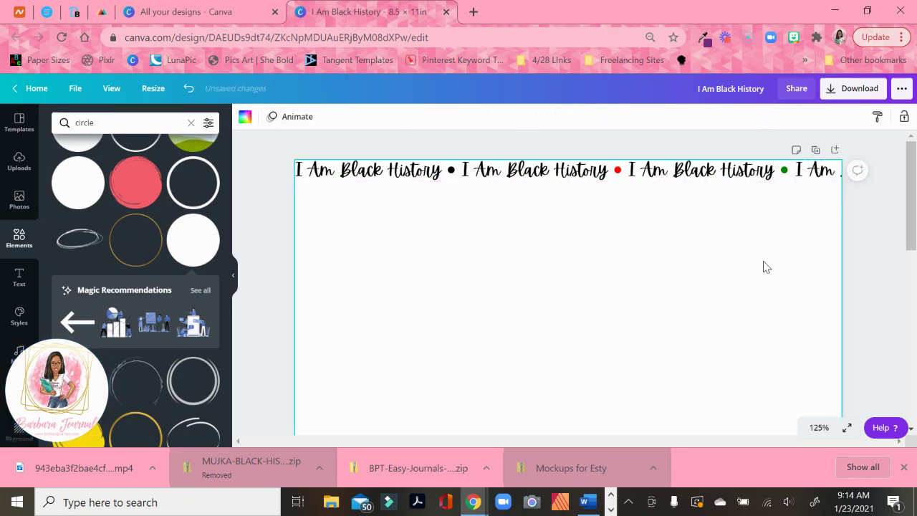
left_click(820, 178)
Step: Copy the row down to start a staggered second row and extend it rightward
left_click(886, 117)
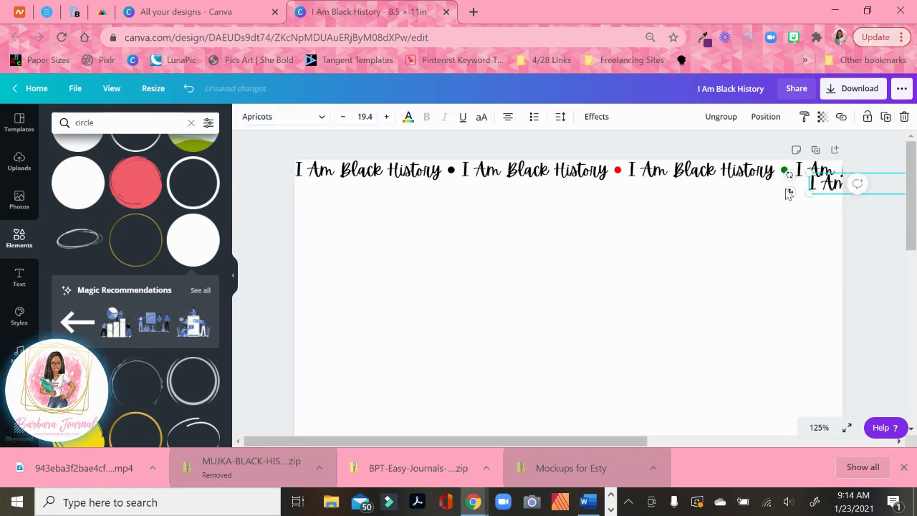
left_click_drag(757, 199, 256, 194)
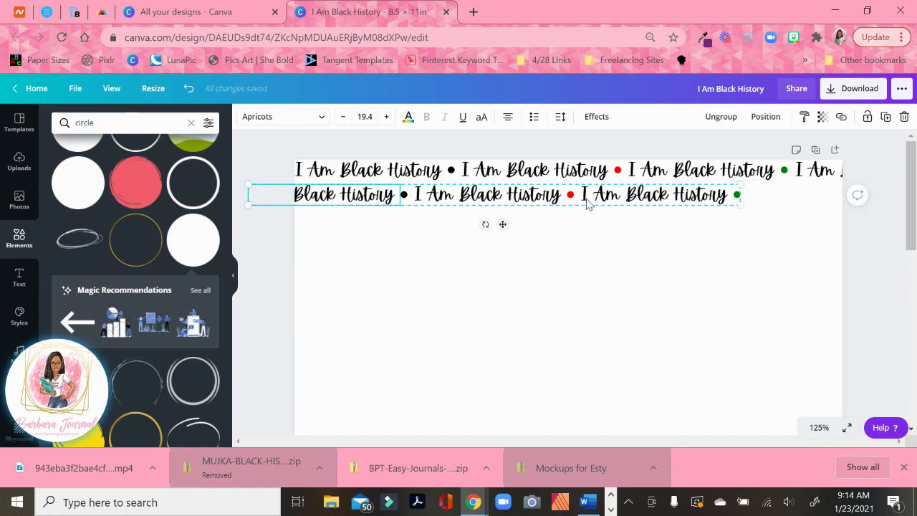
left_click(886, 116)
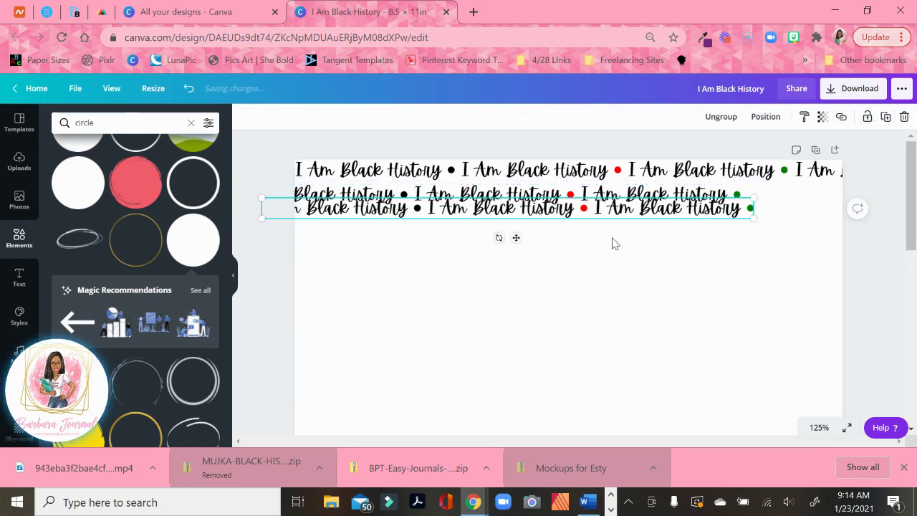
left_click_drag(494, 211, 645, 207)
mouse_move(674, 444)
left_mouse_down()
mouse_move(773, 443)
mouse_move(674, 444)
left_mouse_up()
left_click_drag(745, 207, 790, 192)
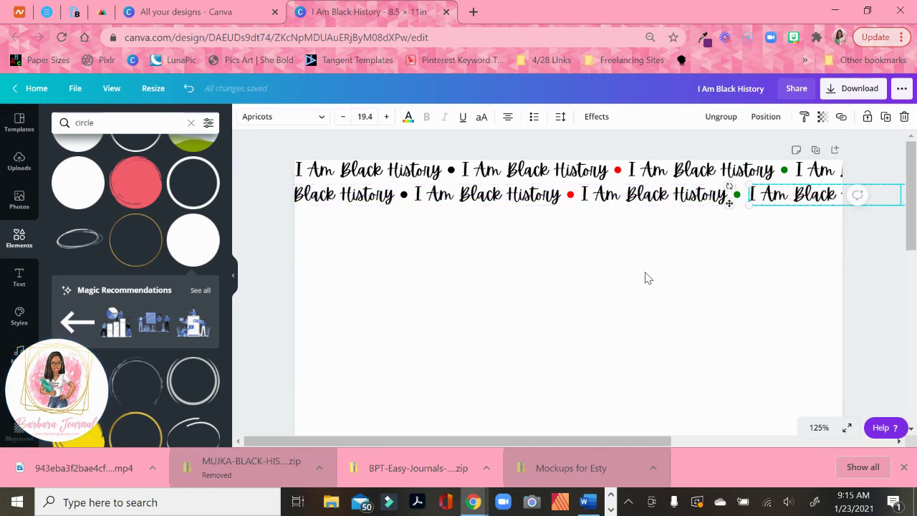
left_click(598, 272)
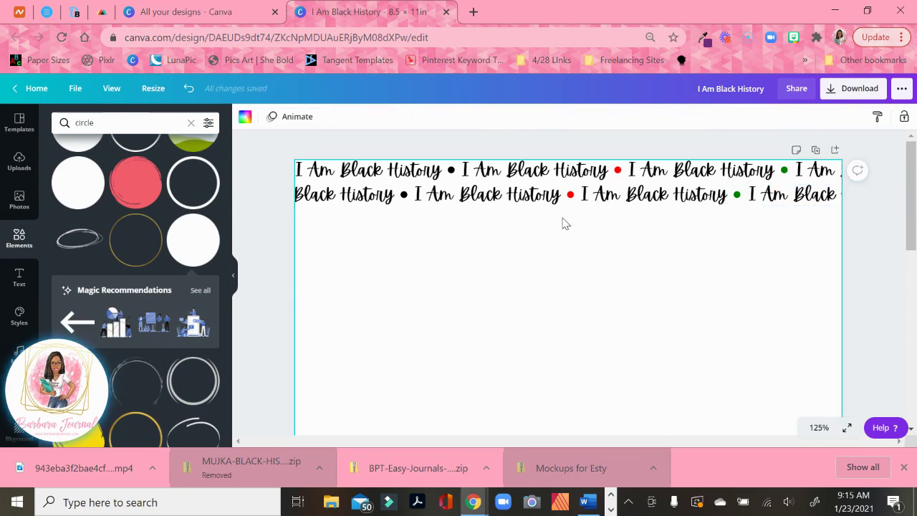
left_click(372, 187)
Step: Build the third row from copies and shift the second row's text left
left_click(885, 118)
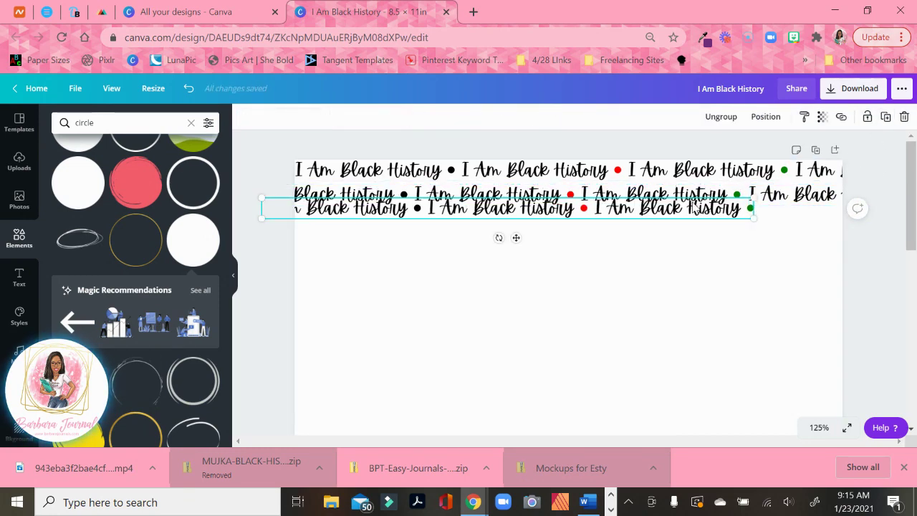
left_click_drag(684, 215, 915, 218)
left_click(886, 116)
left_click_drag(650, 217, 642, 220)
left_click(594, 295)
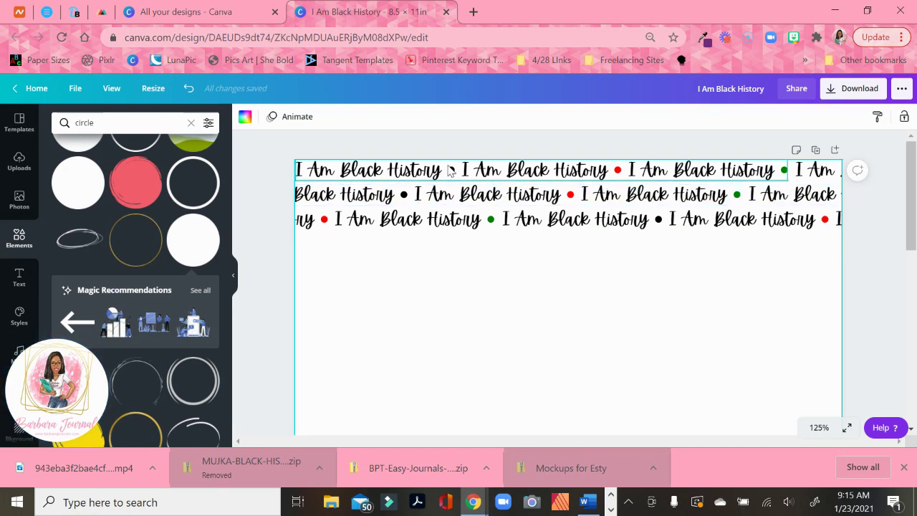
left_click_drag(482, 194, 172, 199)
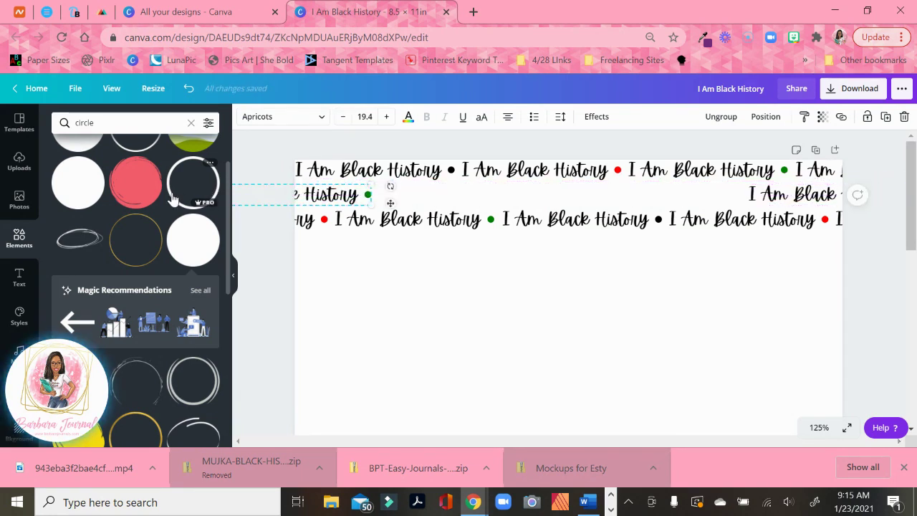
Step: Fill the row-two gap with a duplicated text copy, deleting the stray 'I Am Black' box and realigning
left_click(885, 117)
left_click_drag(404, 217, 822, 194)
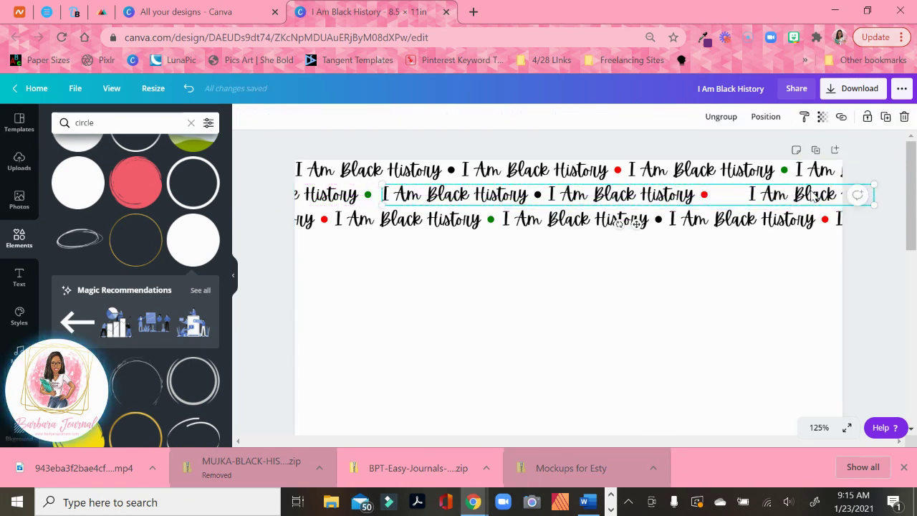
left_click(189, 87)
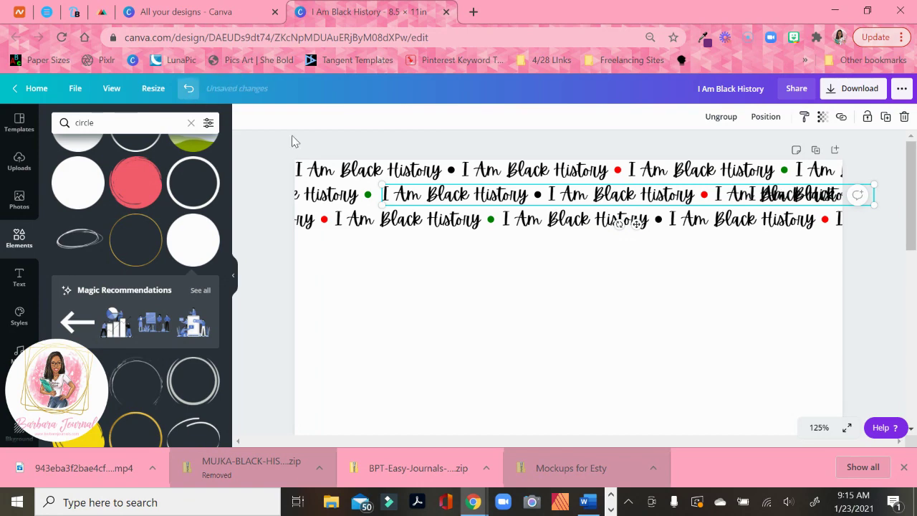
left_click_drag(706, 205, 849, 180)
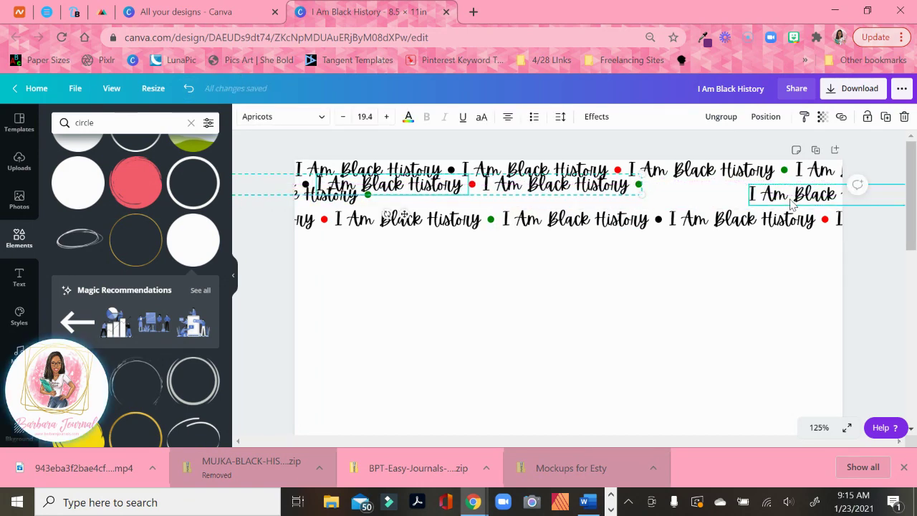
left_click(904, 116)
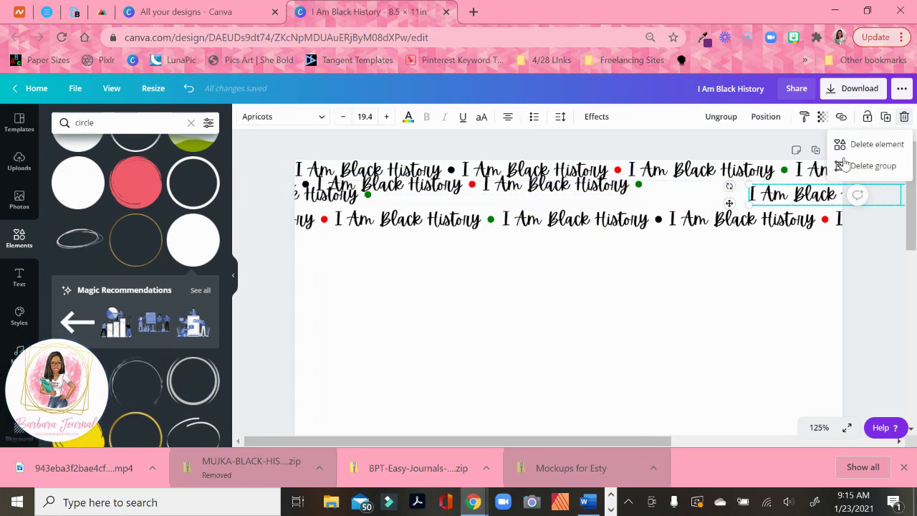
left_click(873, 143)
left_click_drag(642, 189, 788, 190)
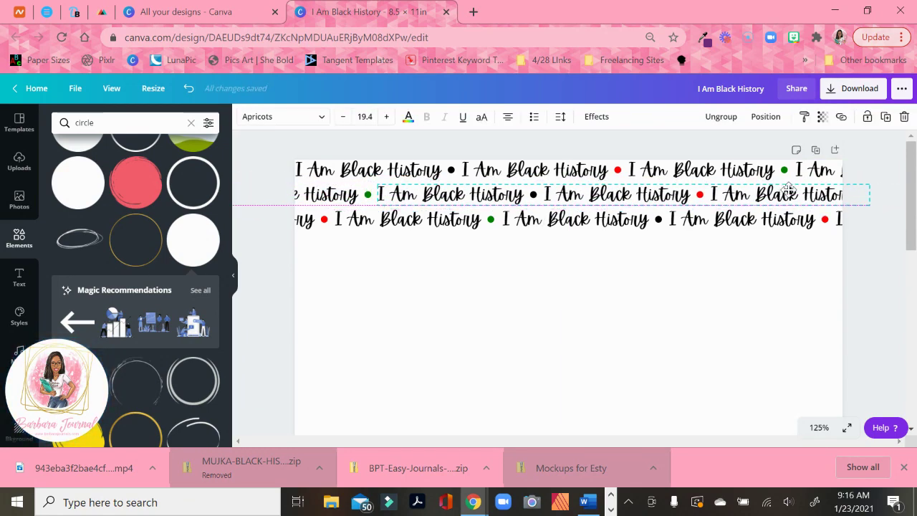
left_click(736, 322)
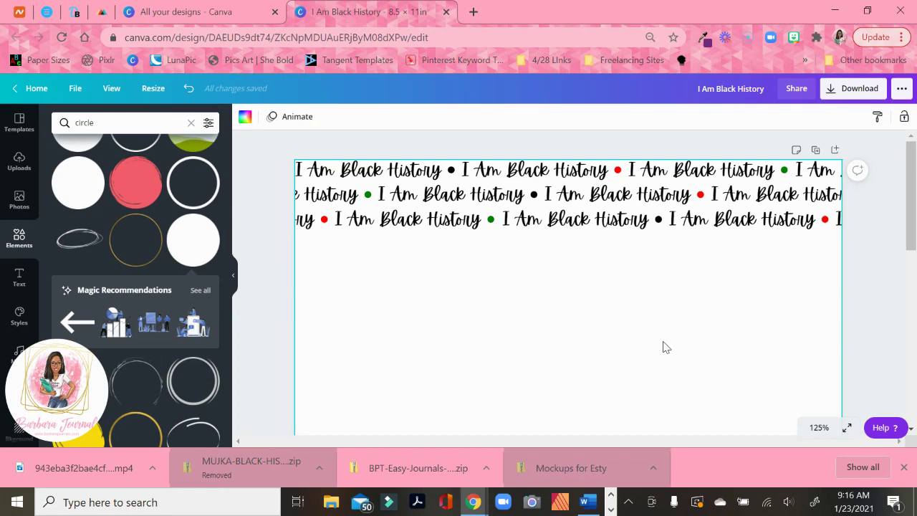
Step: Make the first green dot in row two red
left_click(370, 193)
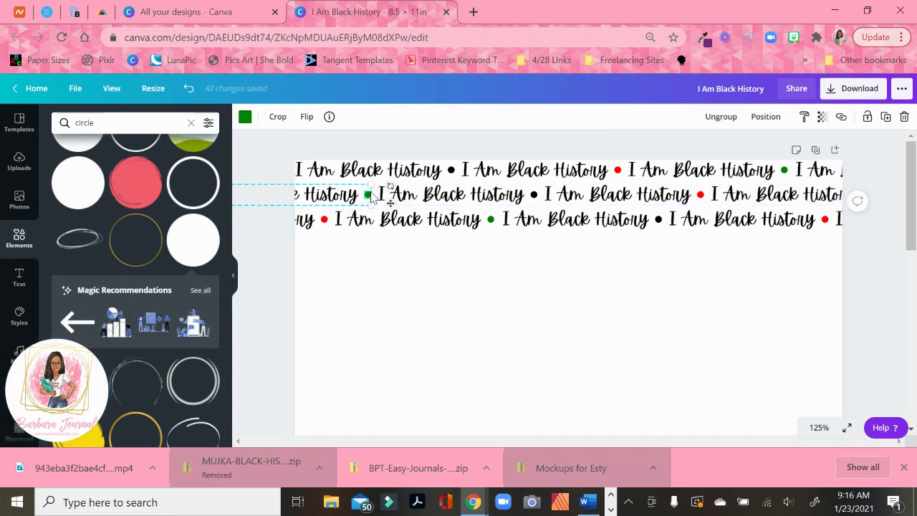
left_click(246, 117)
left_click(120, 223)
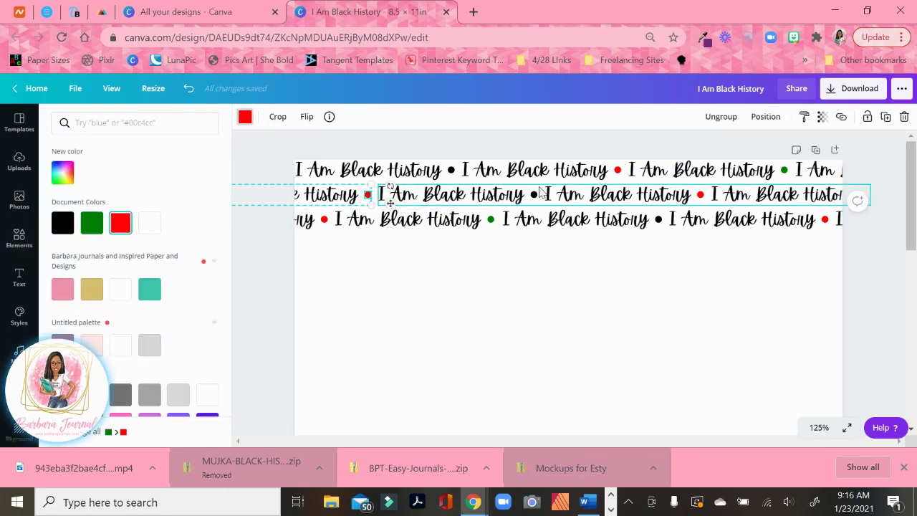
Step: Keep the next row-two dot black and turn the following dot green
left_click(535, 194)
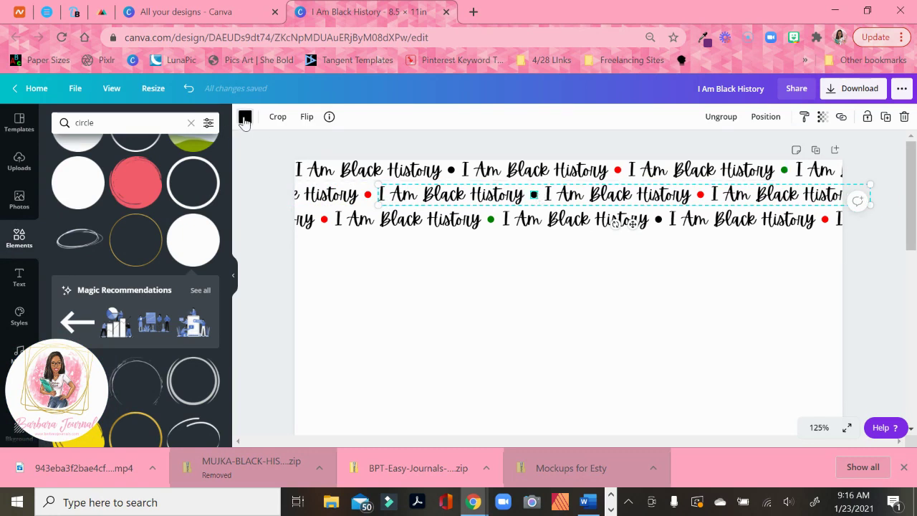
left_click(245, 118)
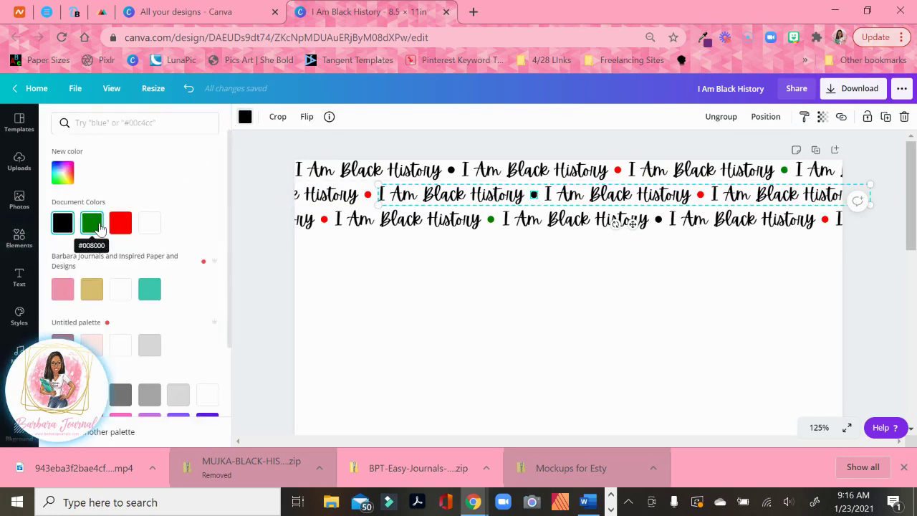
left_click(99, 225)
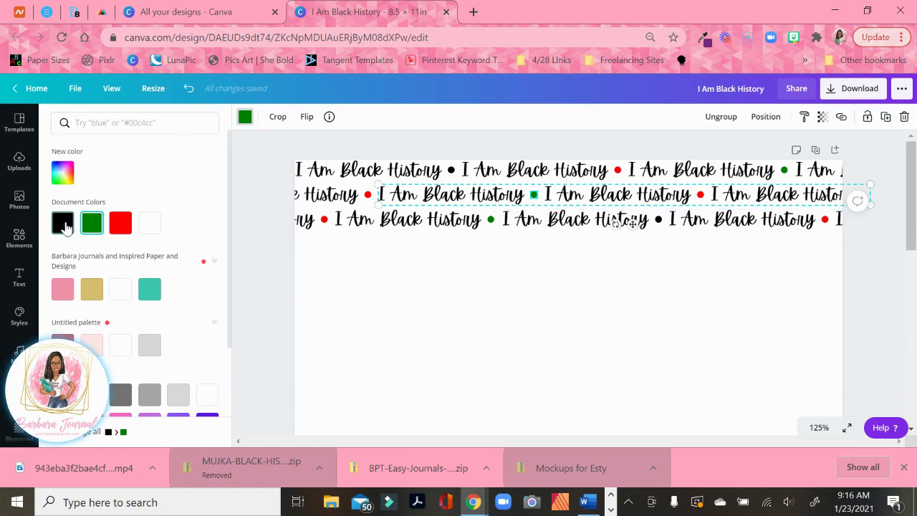
left_click(63, 225)
left_click(121, 222)
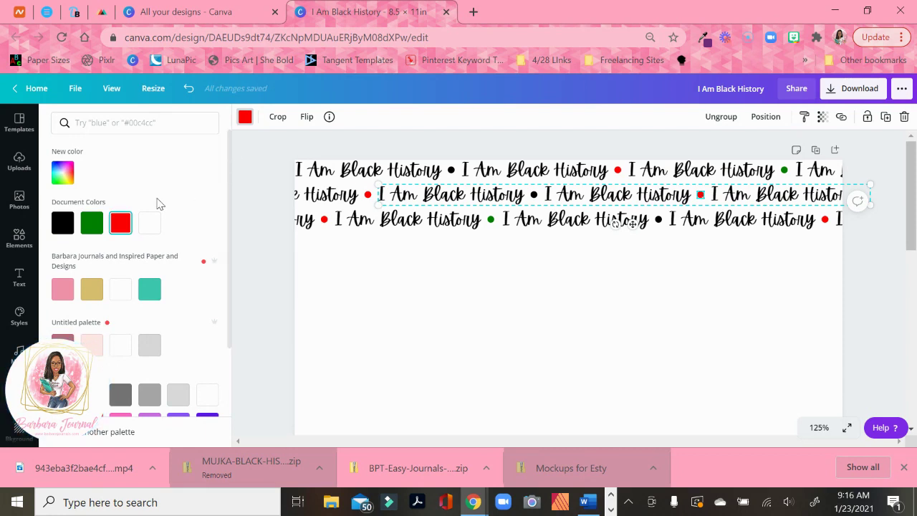
left_click(92, 223)
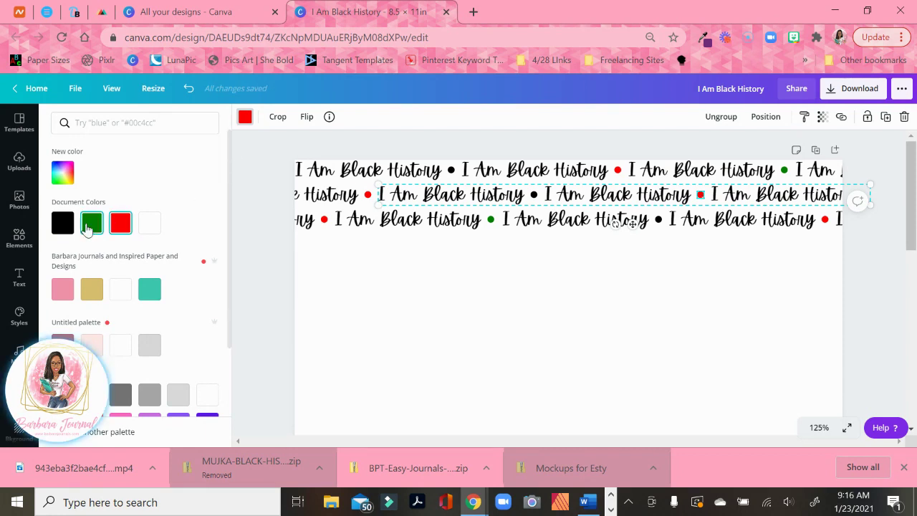
left_click(765, 288)
left_click(737, 284)
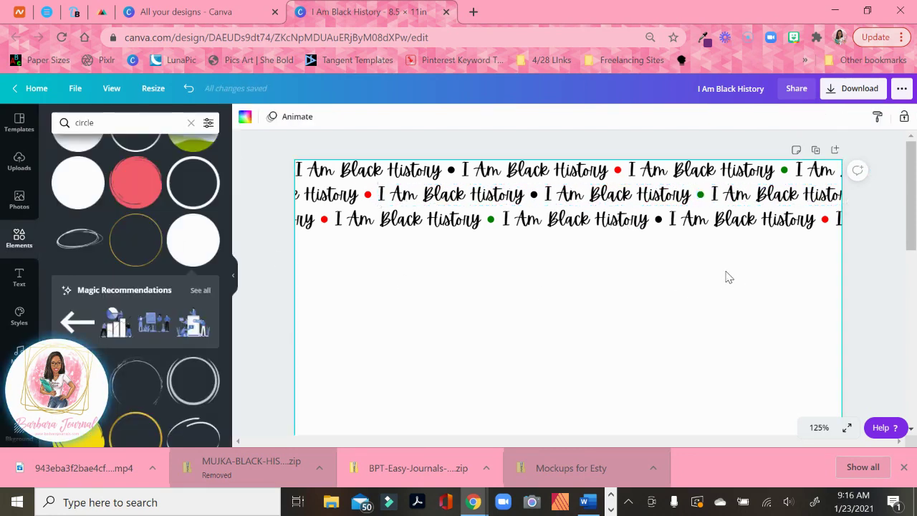
Step: Turn the red dot at the start of row three green
left_click(318, 222)
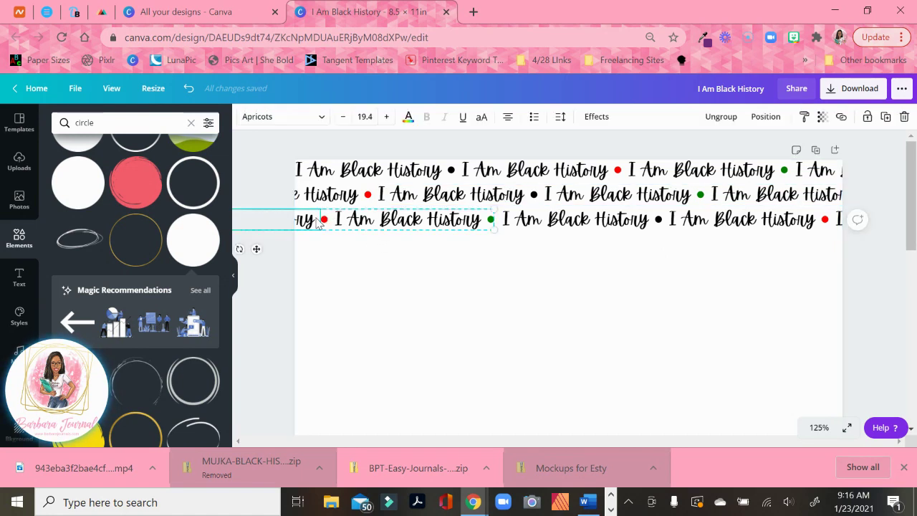
left_click(324, 220)
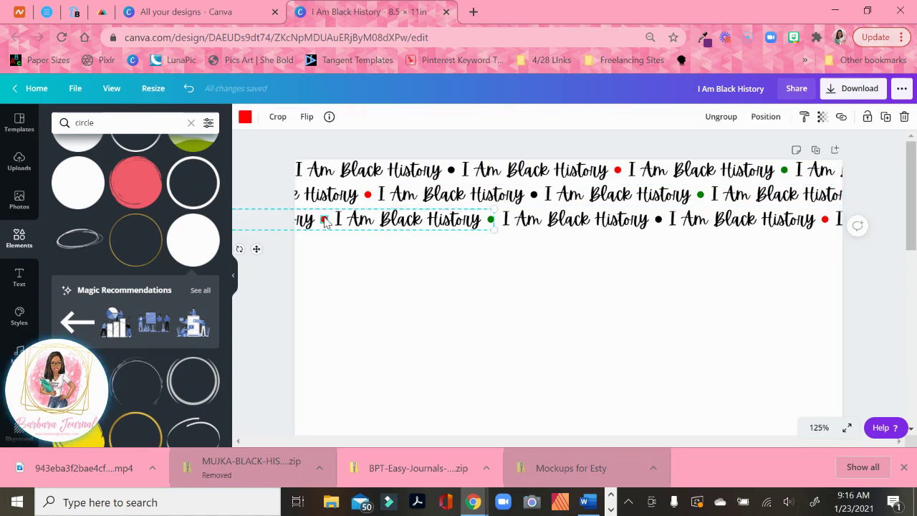
left_click(244, 118)
left_click(93, 224)
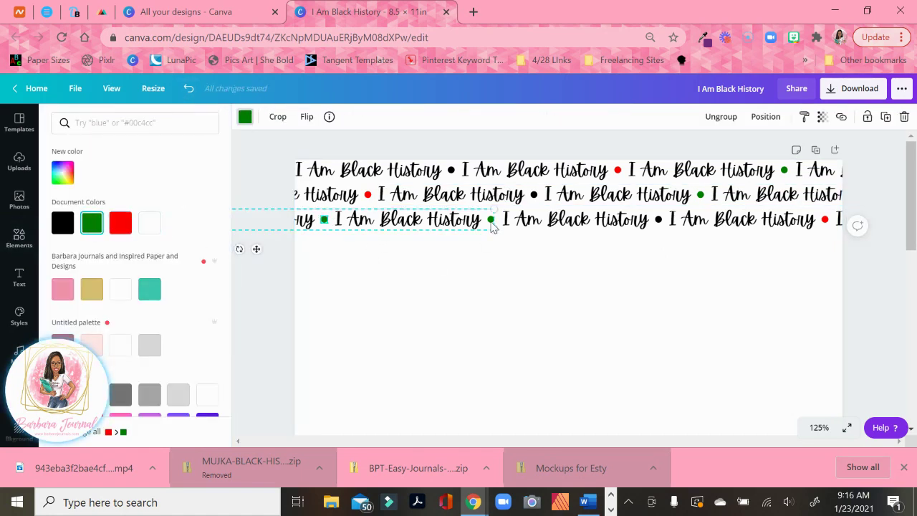
Step: Recolour the green dot after row three's first 'I Am Black History' phrase red
left_click(492, 226)
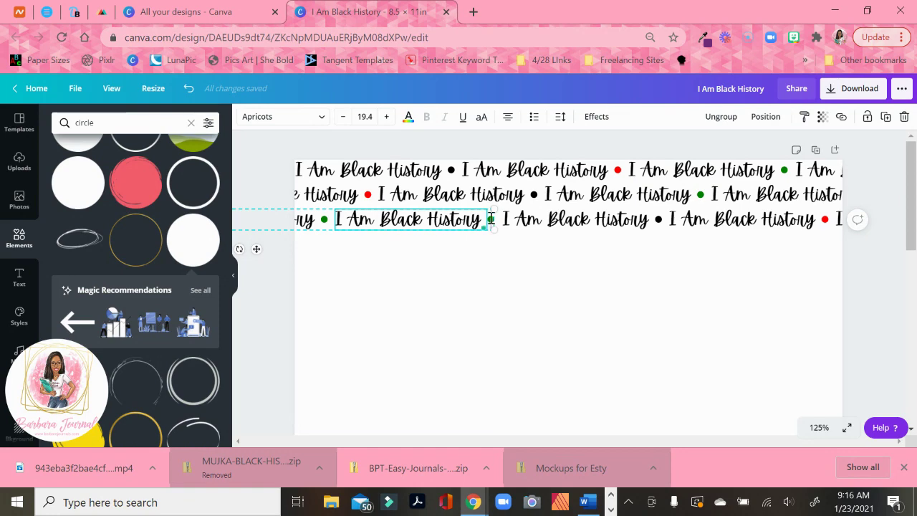
double_click(491, 220)
left_click(528, 262)
left_click(491, 225)
left_click(409, 119)
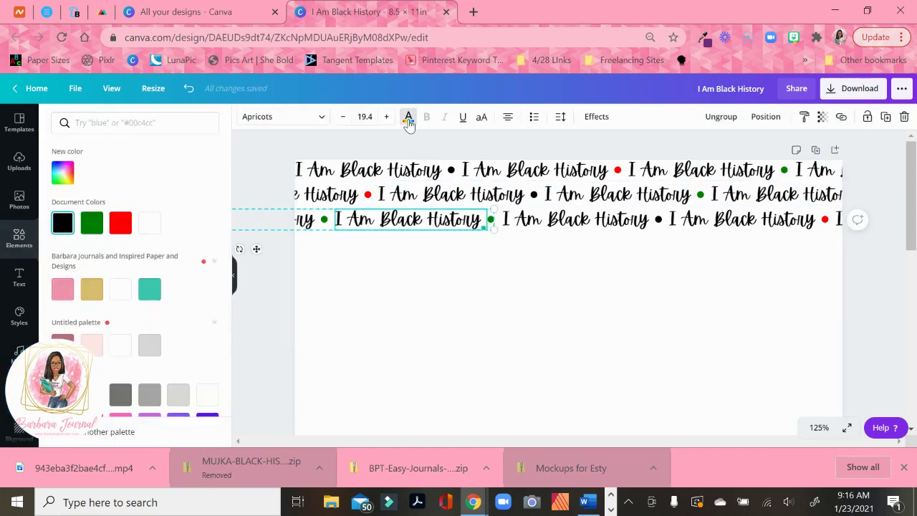
key("Escape")
left_click(522, 266)
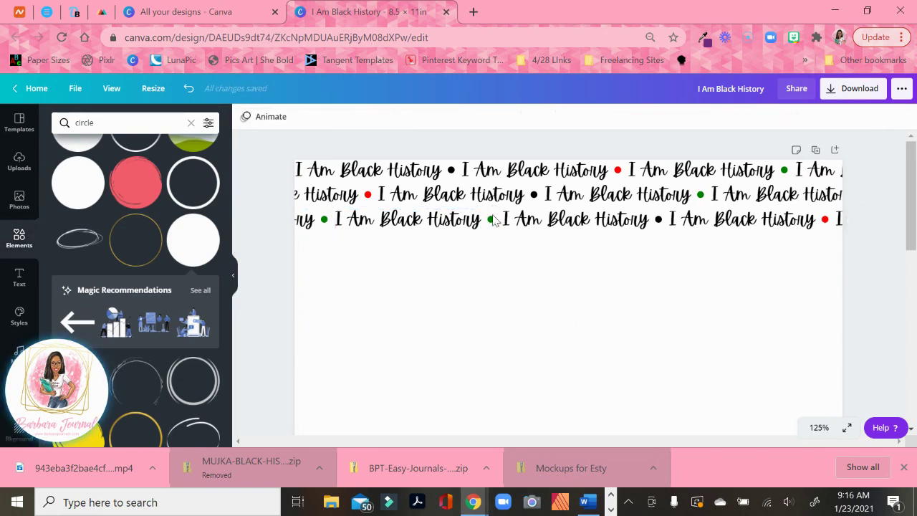
left_click(490, 219)
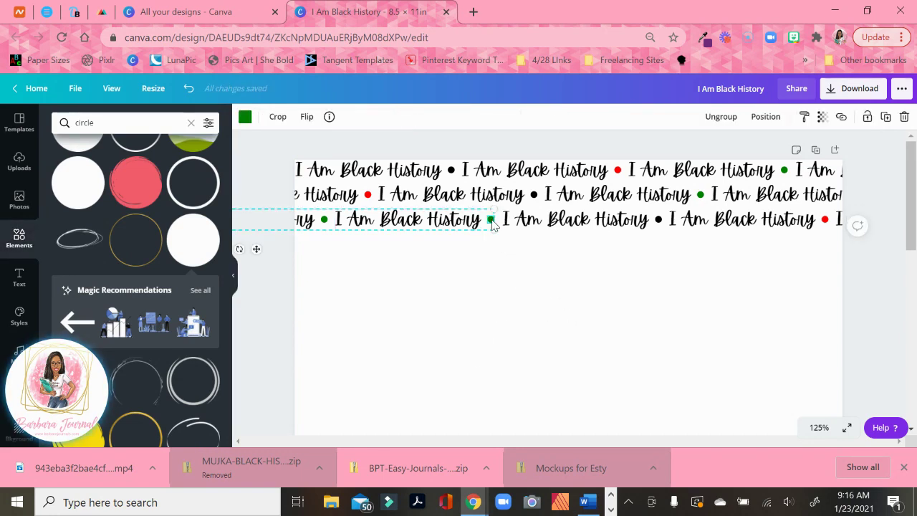
left_click(246, 117)
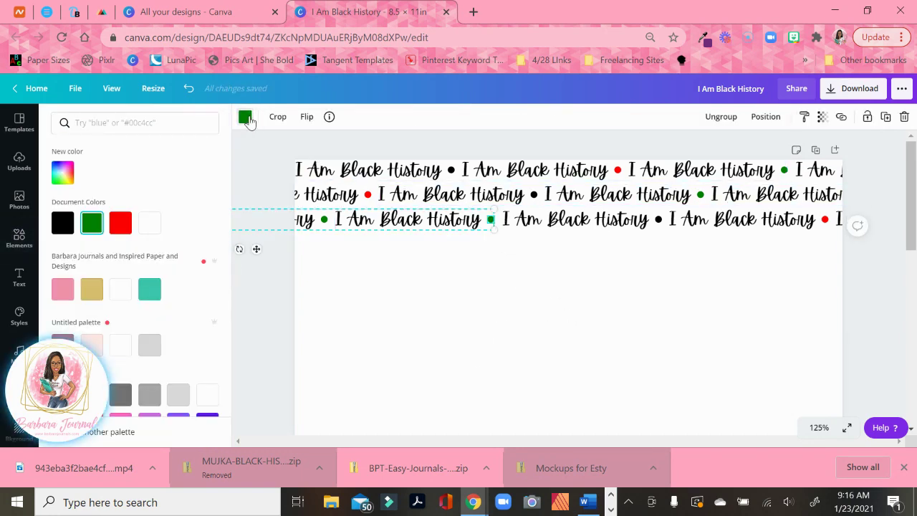
left_click(118, 227)
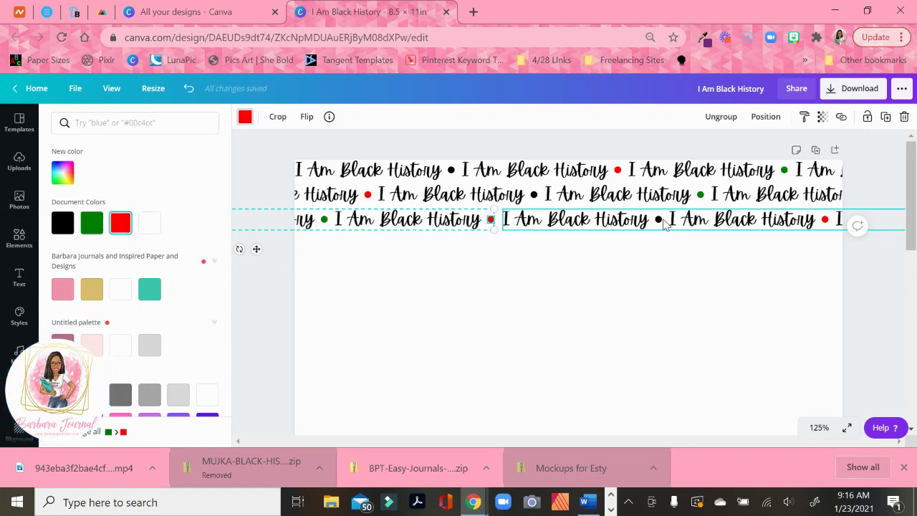
left_click(829, 224)
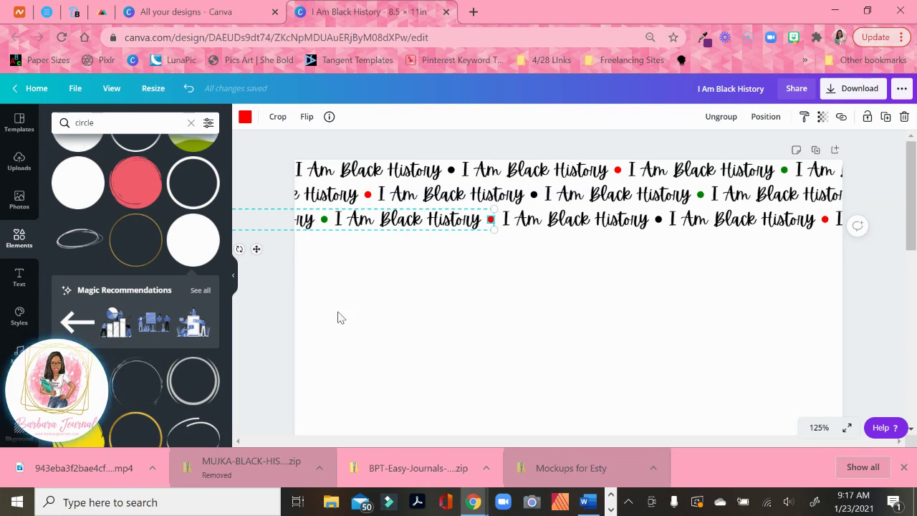
Step: At 50% zoom, duplicate the three pattern rows and place the copy under the originals
left_click_drag(279, 162, 821, 237)
left_click(819, 427)
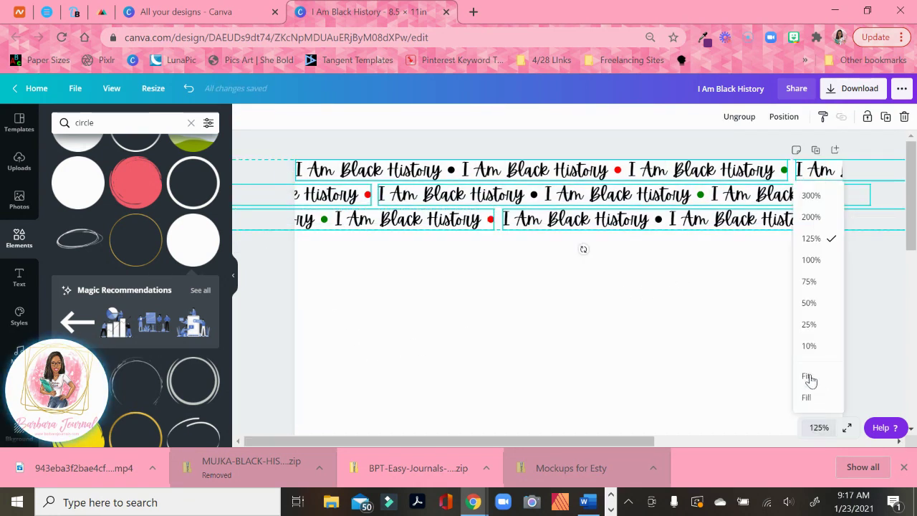
left_click(809, 303)
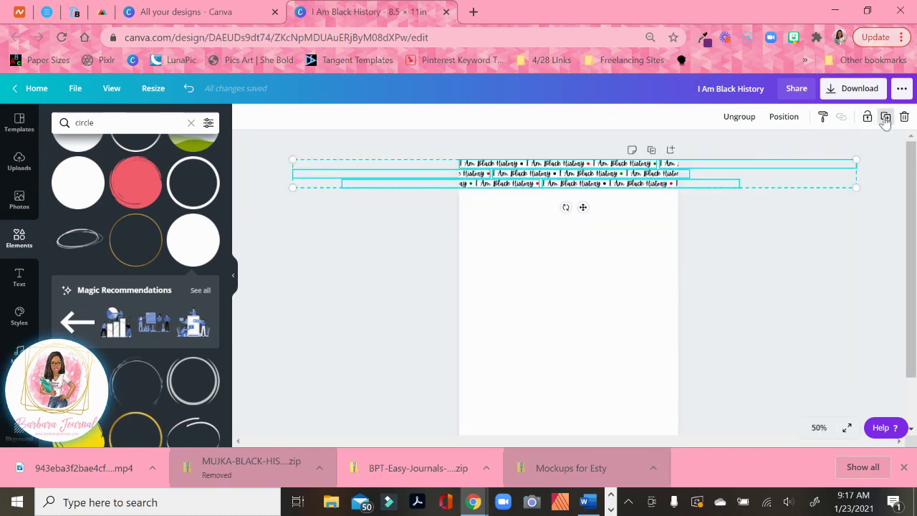
key("ctrl+d")
mouse_move(608, 209)
left_mouse_down()
mouse_move(604, 198)
mouse_move(612, 218)
left_mouse_up()
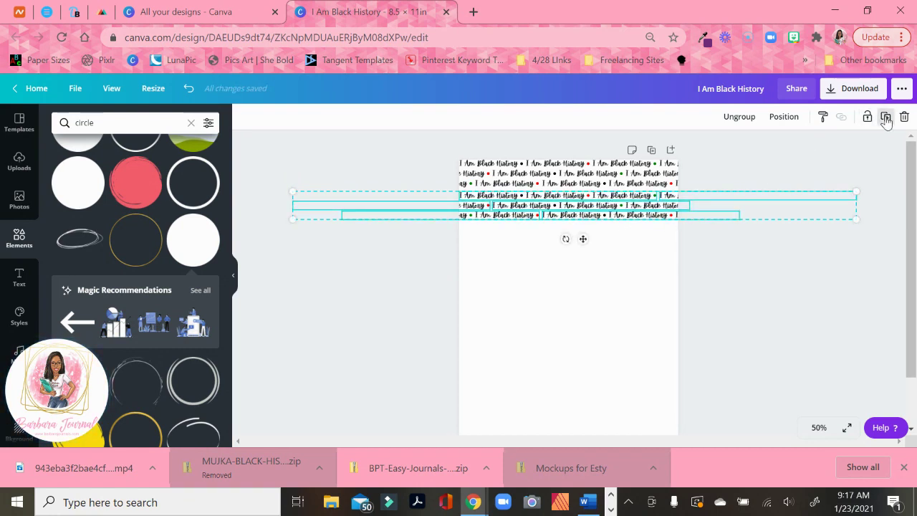
Step: Duplicate the rows again, fix spacing with undo/redo, and move the six-row block down
key("ctrl+d")
key("shift+Down")
key("shift+Down")
key("shift+Down")
key("shift+Down")
left_click_drag(622, 231, 621, 226)
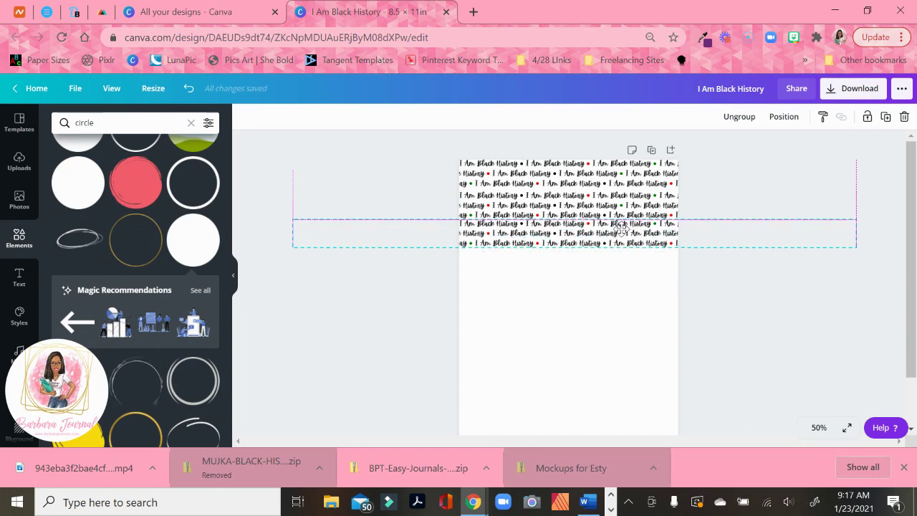
left_click(735, 319)
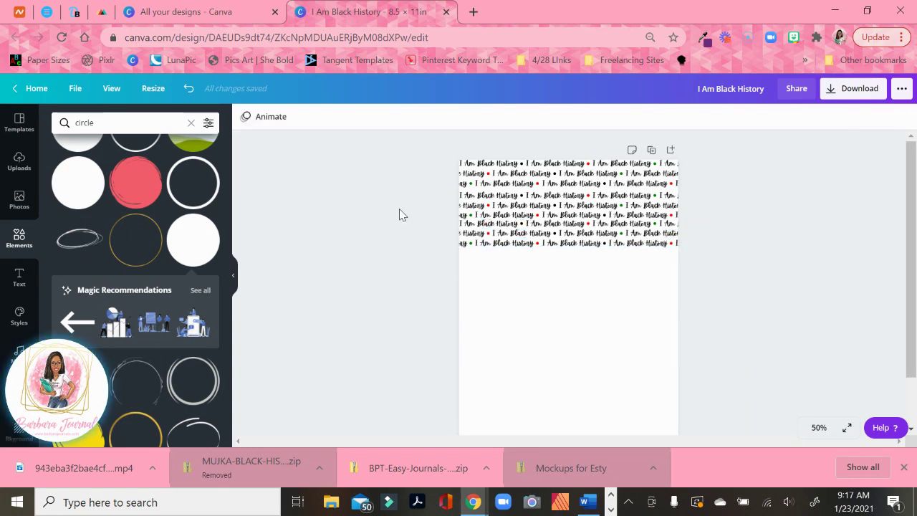
left_click(187, 89)
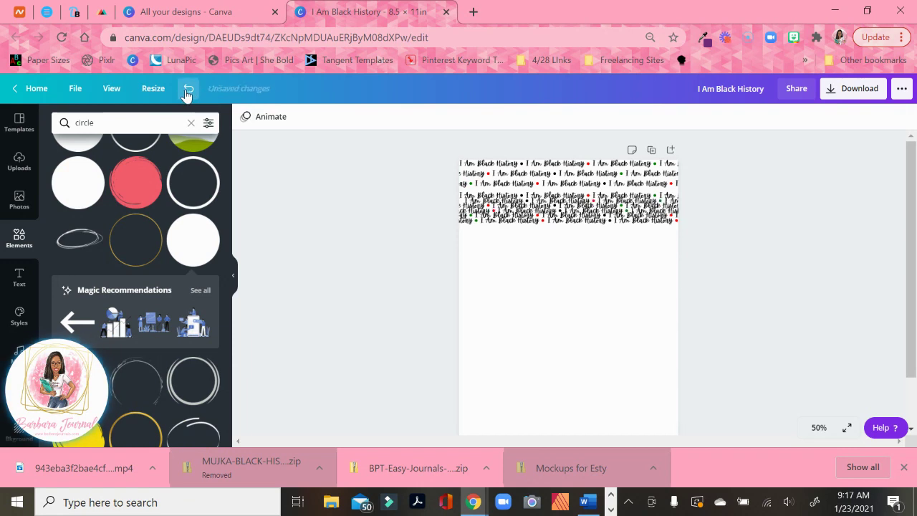
left_click(187, 89)
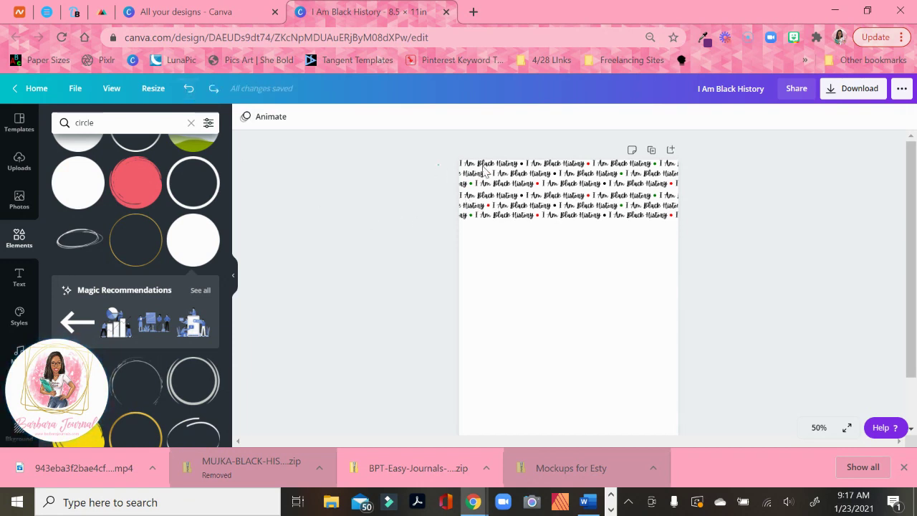
left_click_drag(438, 161, 702, 219)
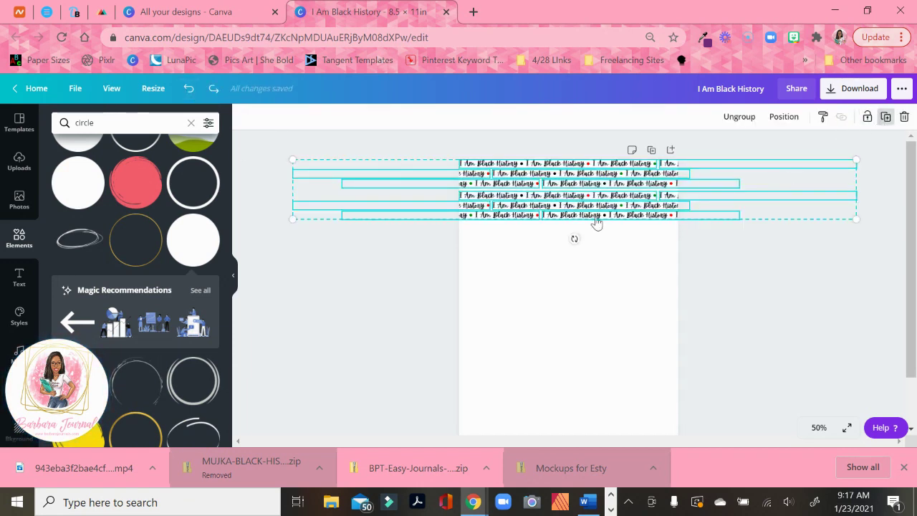
left_click_drag(563, 199, 556, 258)
left_click(449, 354)
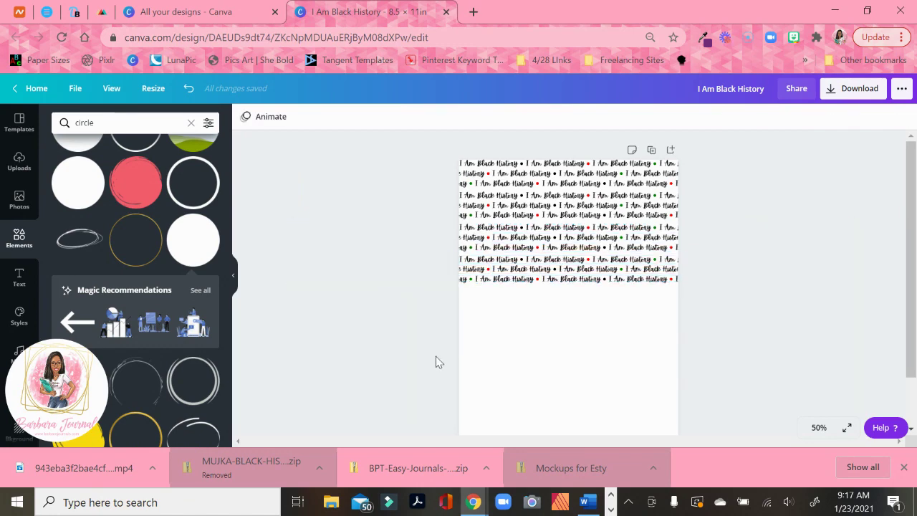
Step: At 75% zoom, duplicate all the pattern rows and place the copy below them
left_click(190, 89)
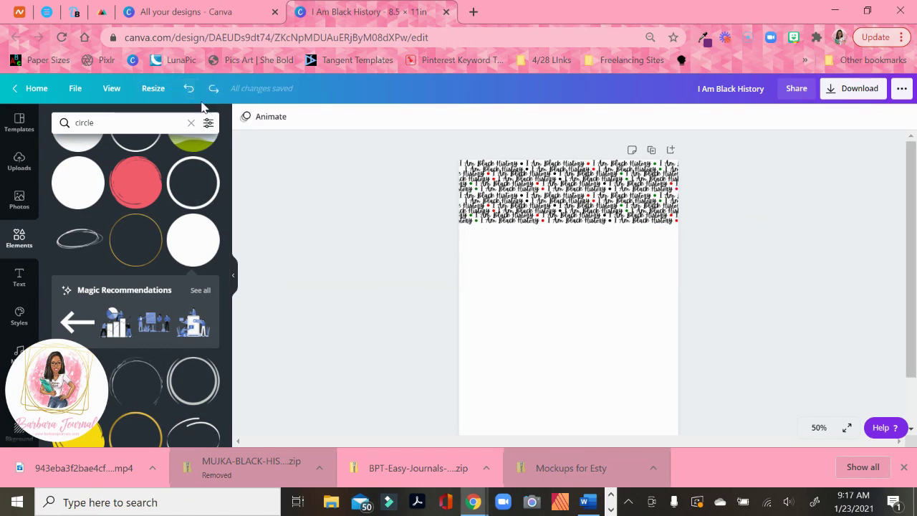
left_click(213, 88)
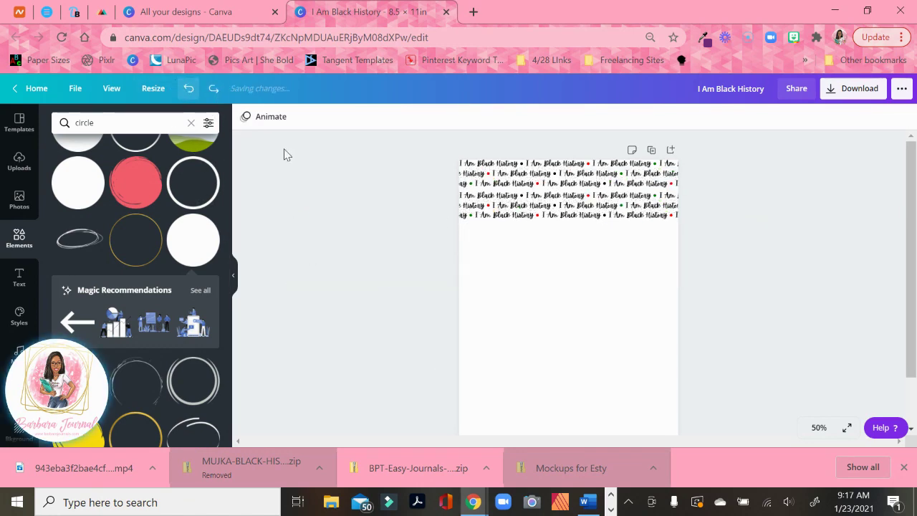
left_click(819, 428)
left_click(808, 282)
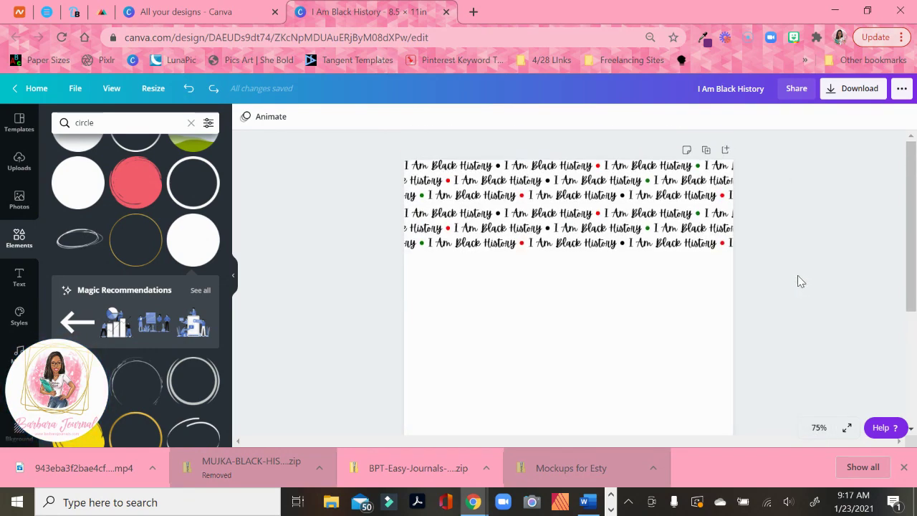
left_click_drag(369, 156, 776, 262)
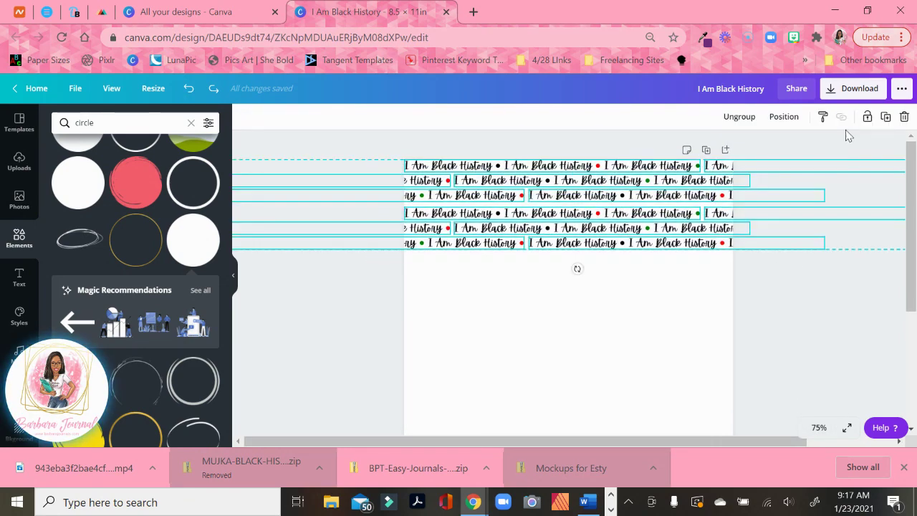
key("ctrl+d")
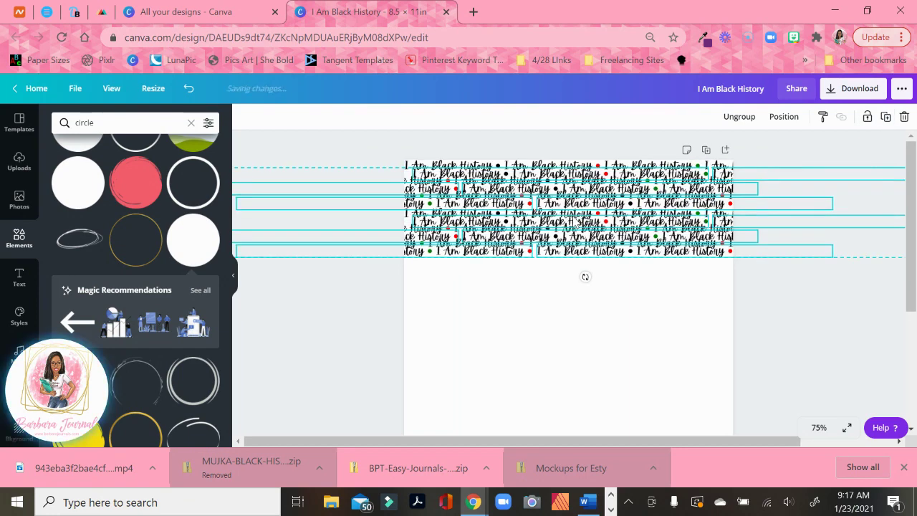
left_click_drag(574, 221, 564, 298)
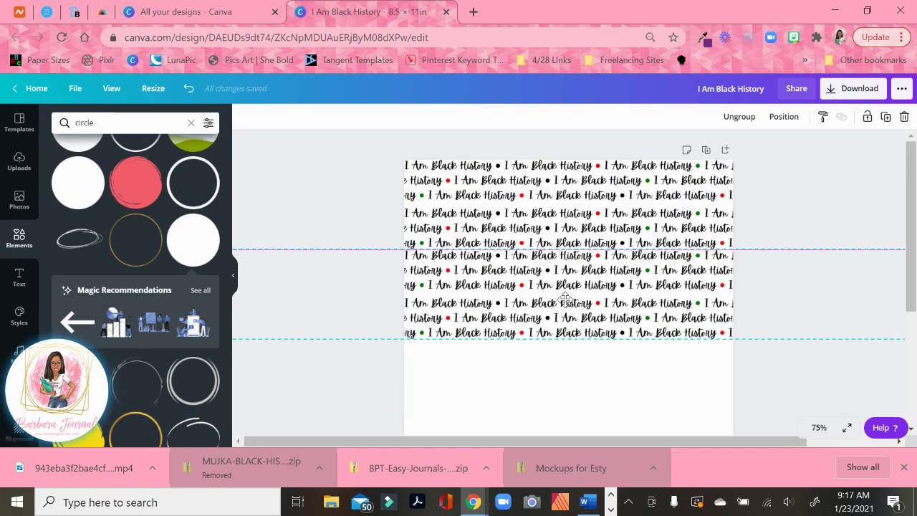
left_click(346, 373)
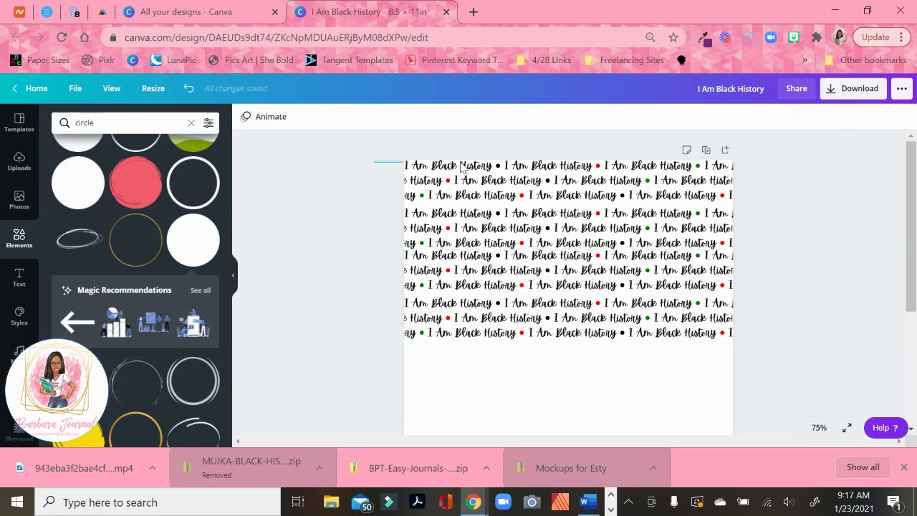
Step: Duplicate the entire pattern again and move the copy further down the page
left_click_drag(518, 175, 793, 340)
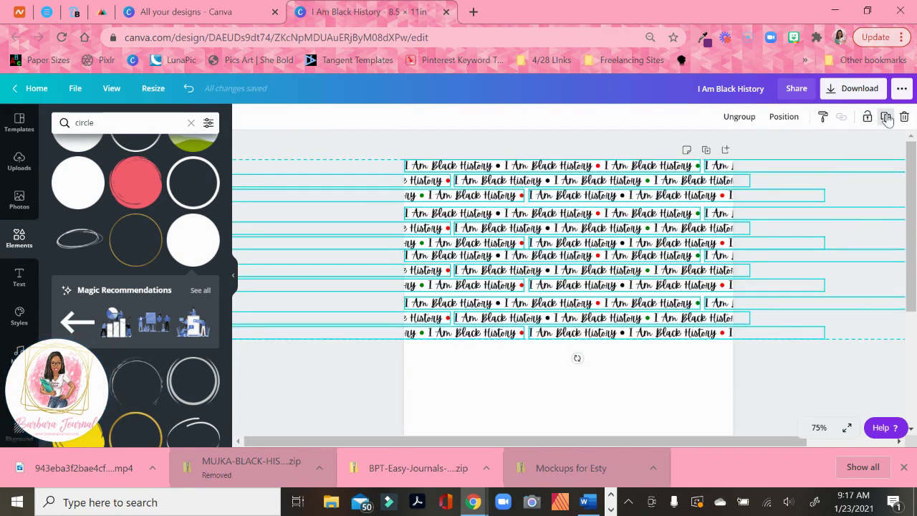
key("ctrl+d")
scroll(661, 313, "down", 4)
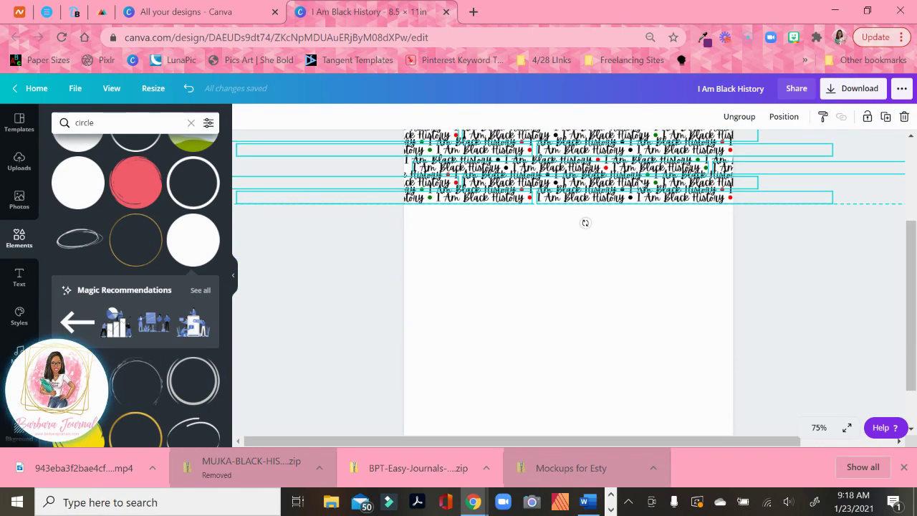
left_click_drag(641, 259, 625, 282)
scroll(638, 350, "down", 2)
Step: Shift the bottom three pattern rows slightly down the page
left_click(783, 362)
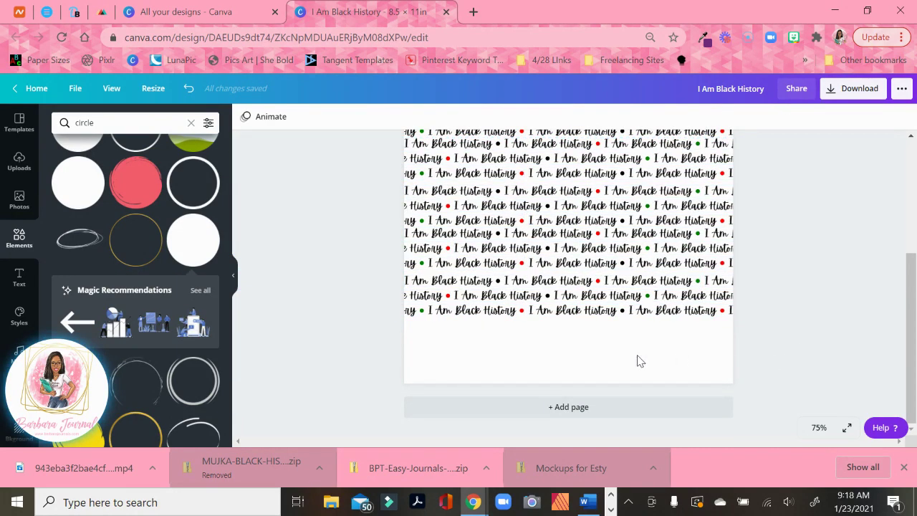
left_click_drag(390, 282, 734, 318)
left_click_drag(520, 308, 514, 343)
left_click(780, 224)
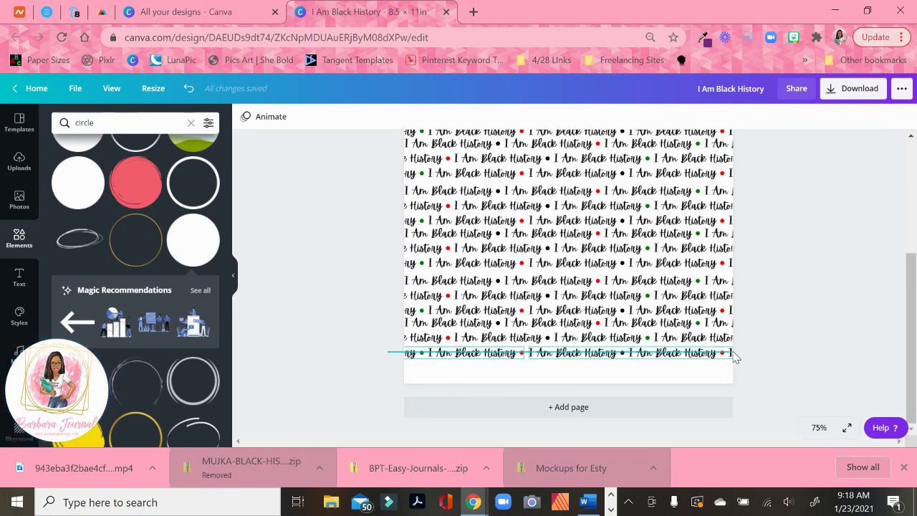
Step: Move the last two pattern rows to the page's bottom edge, aligned with the pattern, viewing at 50%
left_click(391, 358)
left_click_drag(397, 331, 750, 343)
left_click_drag(592, 331, 600, 339)
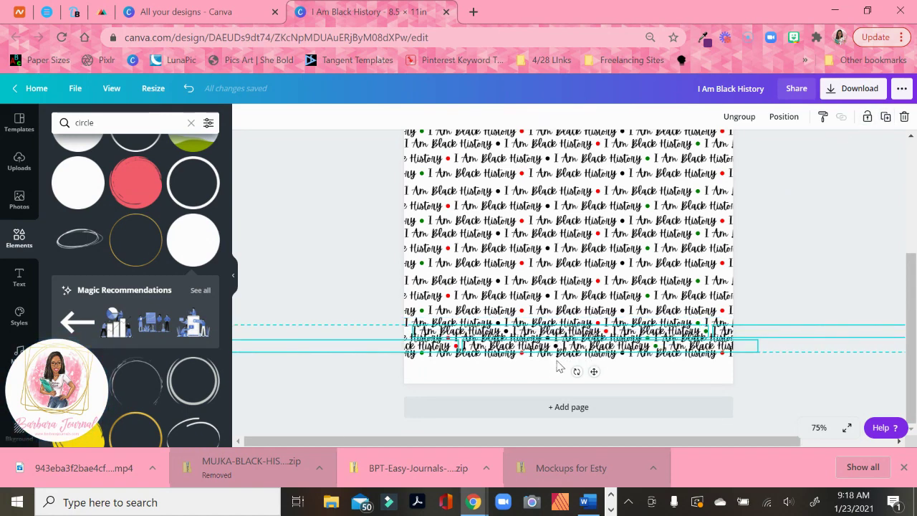
left_click_drag(559, 371, 551, 368)
left_click_drag(489, 367, 491, 368)
left_click(824, 262)
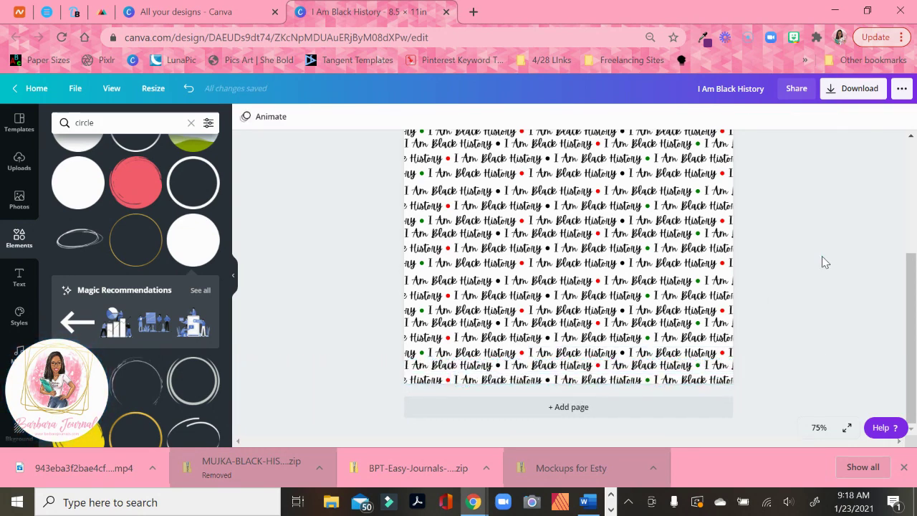
left_click(817, 427)
left_click(808, 303)
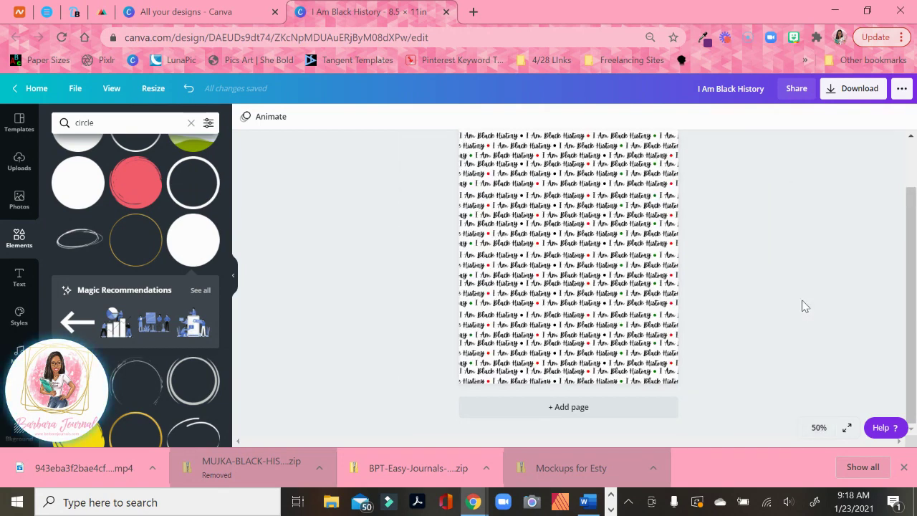
scroll(799, 309, "up", 1)
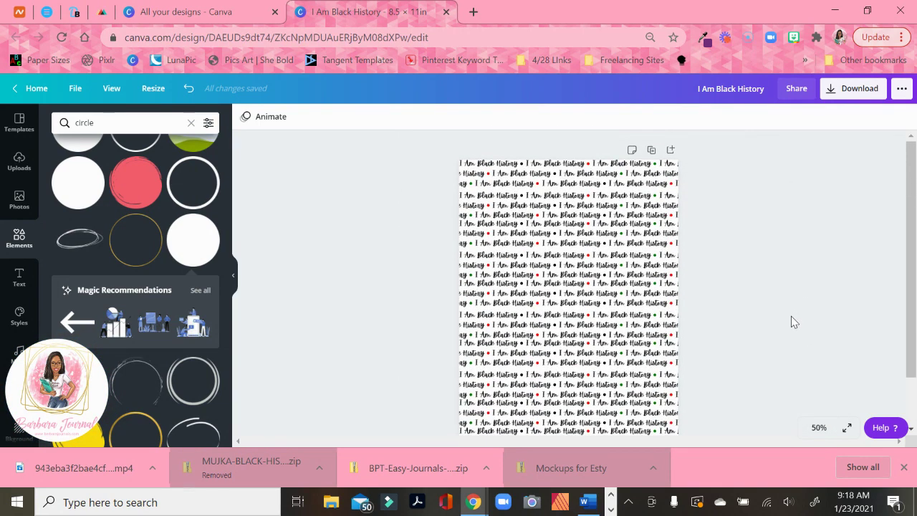
scroll(790, 358, "down", 1)
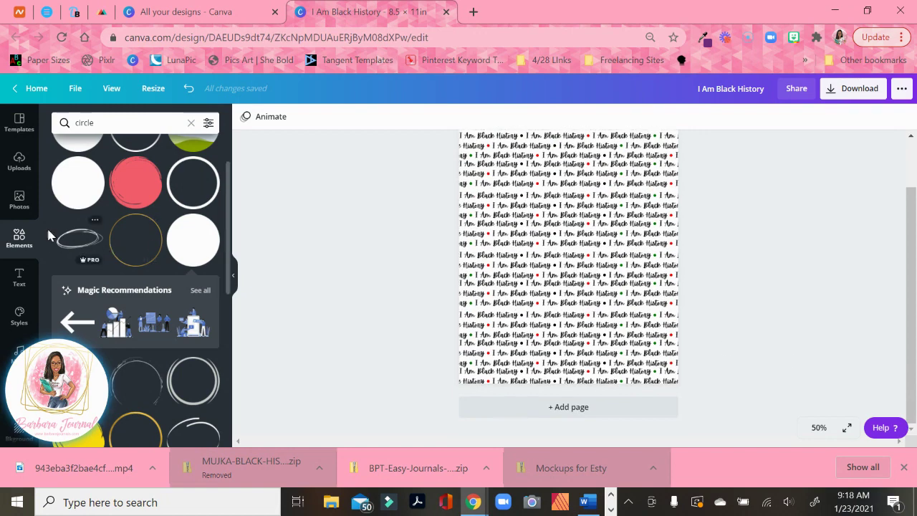
Step: Upload CLIPART-15 (Michelle Obama) from the MUJKA-BLACK-HISTORY-FEMALE-ACTIVISTS folder onto the page
left_click(30, 162)
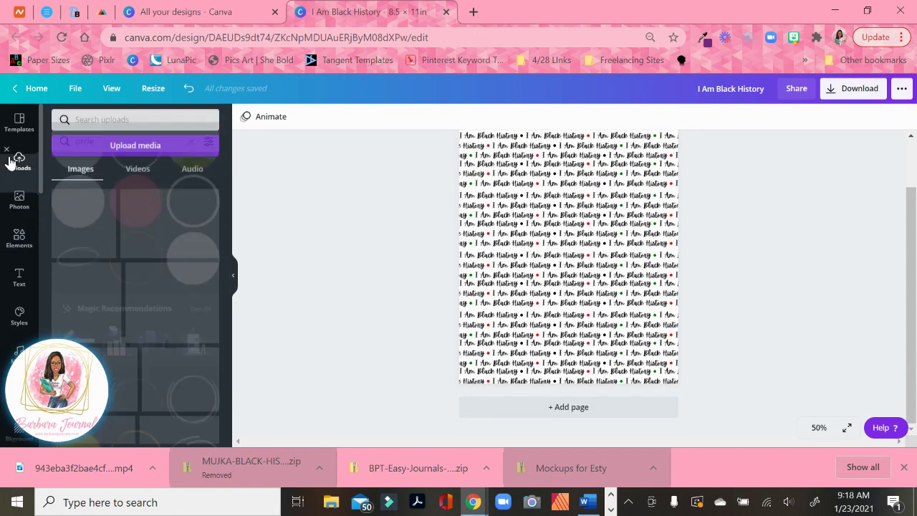
left_click(118, 148)
left_click(68, 182)
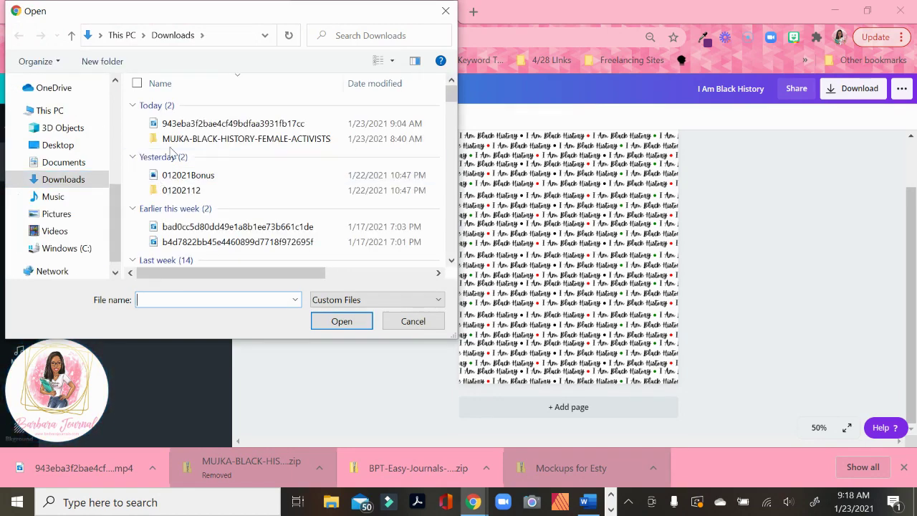
double_click(179, 141)
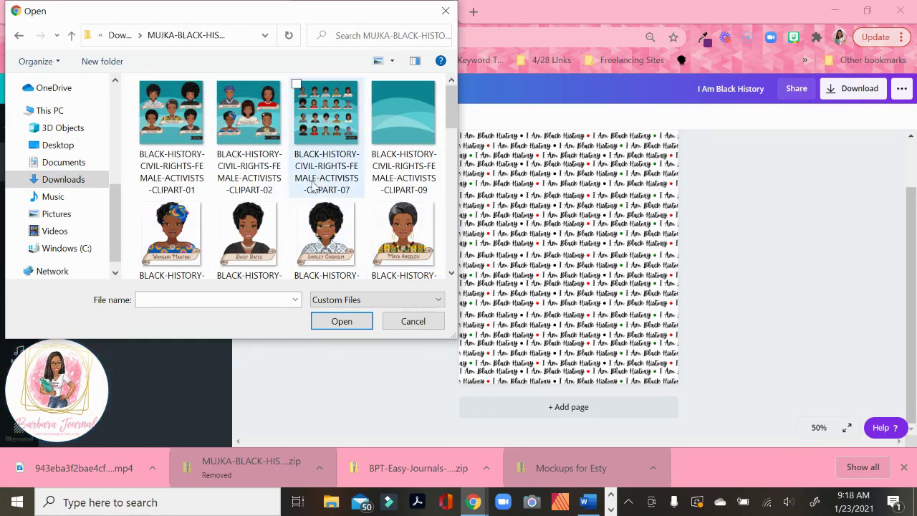
scroll(322, 182, "down", 1)
scroll(351, 187, "down", 1)
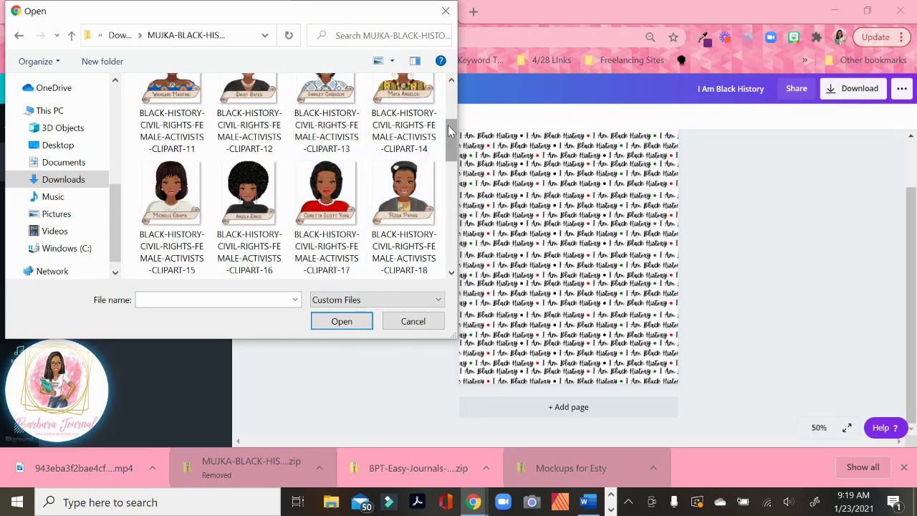
mouse_move(447, 124)
left_mouse_down()
mouse_move(454, 190)
mouse_move(445, 215)
mouse_move(441, 129)
left_mouse_up()
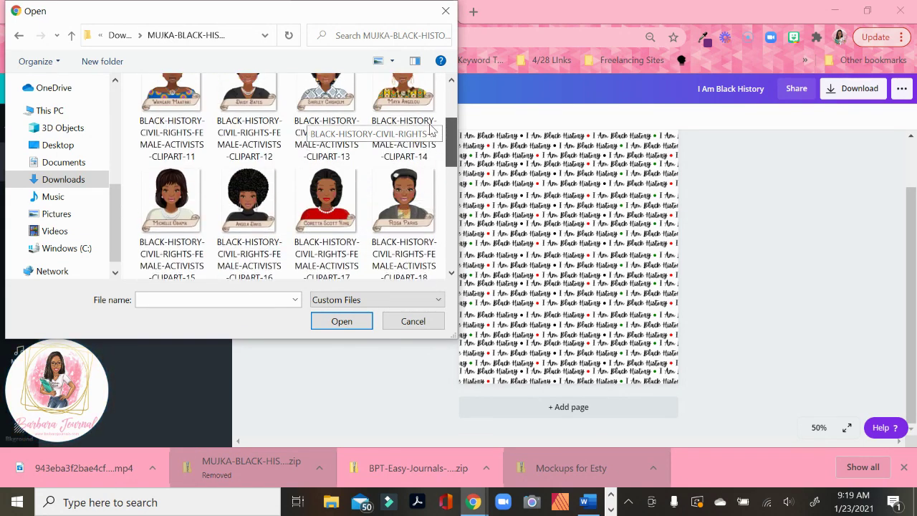
double_click(163, 195)
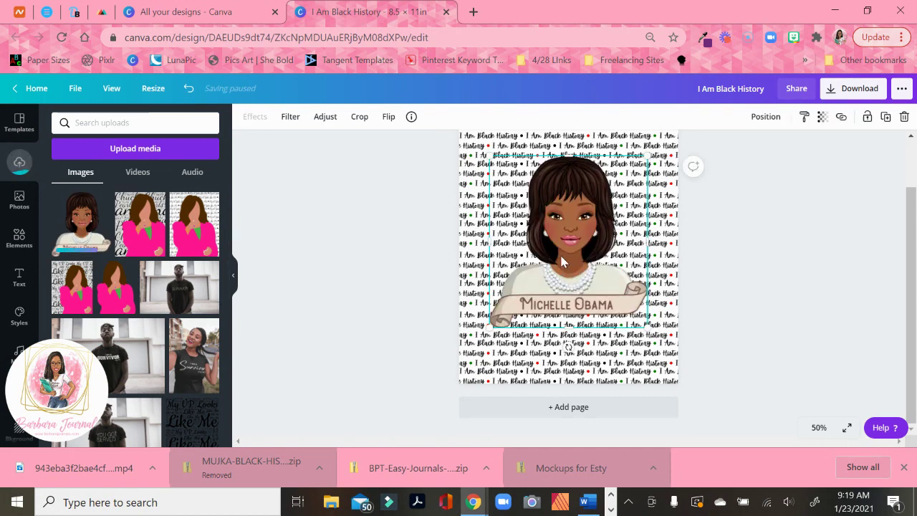
Step: Move the Michelle Obama clipart lower and centre it on the pattern page
left_click_drag(560, 254, 550, 308)
left_click_drag(641, 194, 674, 173)
scroll(777, 378, "up", 1)
mouse_move(585, 347)
left_mouse_down()
mouse_move(583, 307)
mouse_move(584, 330)
left_mouse_up()
left_click(720, 350)
scroll(720, 350, "down", 1)
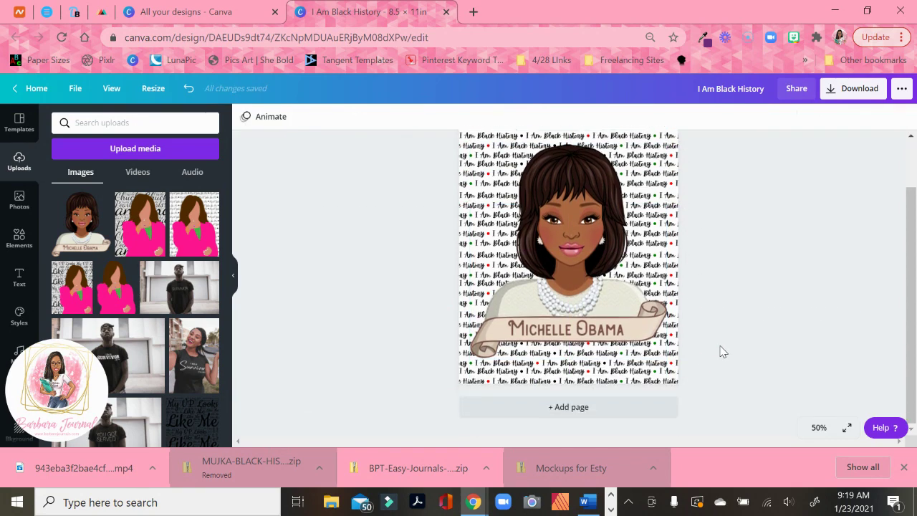
scroll(731, 362, "up", 1)
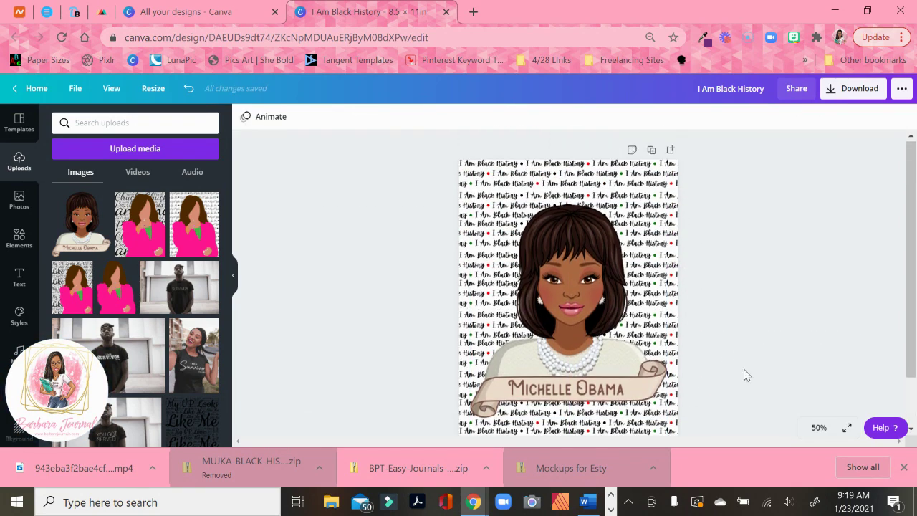
left_click(817, 427)
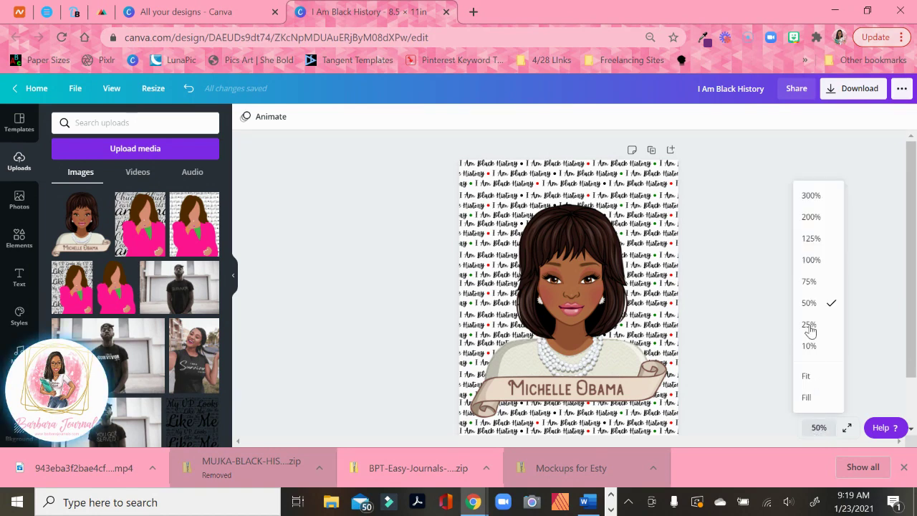
left_click(806, 328)
left_click_drag(566, 285, 567, 273)
left_click(695, 286)
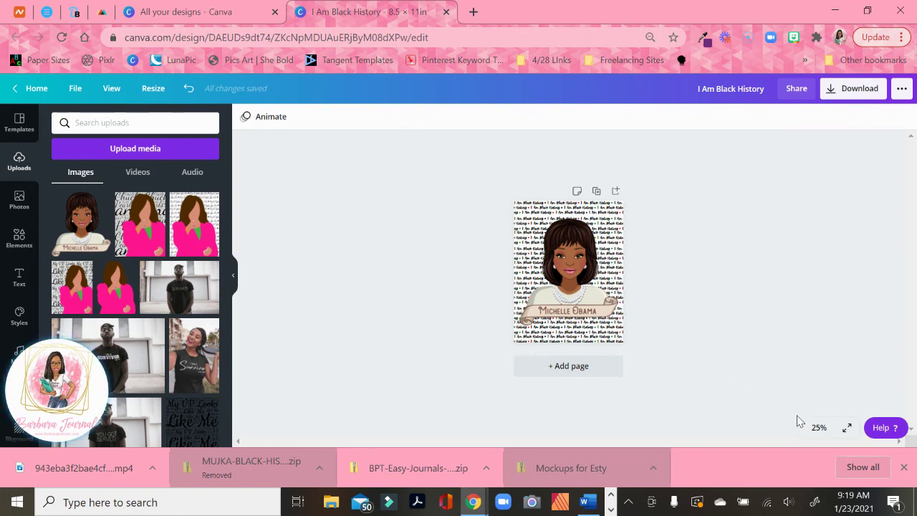
left_click(818, 428)
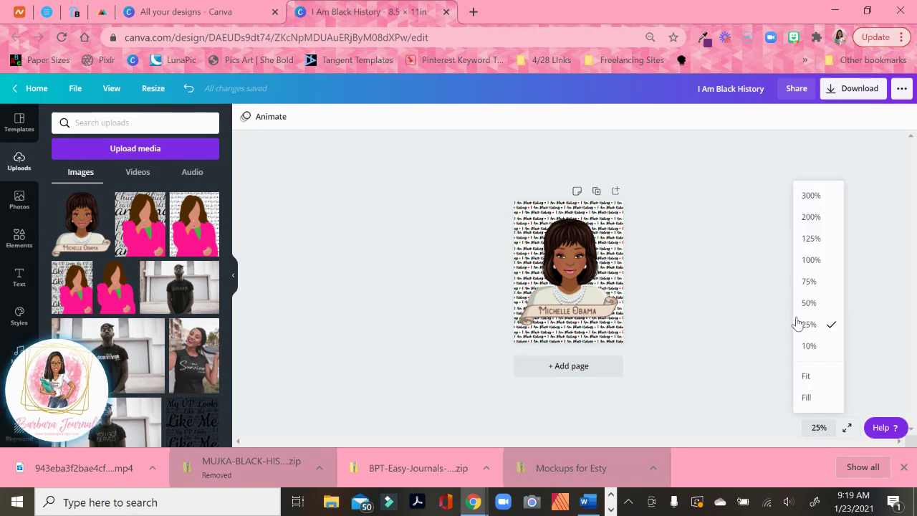
left_click(810, 282)
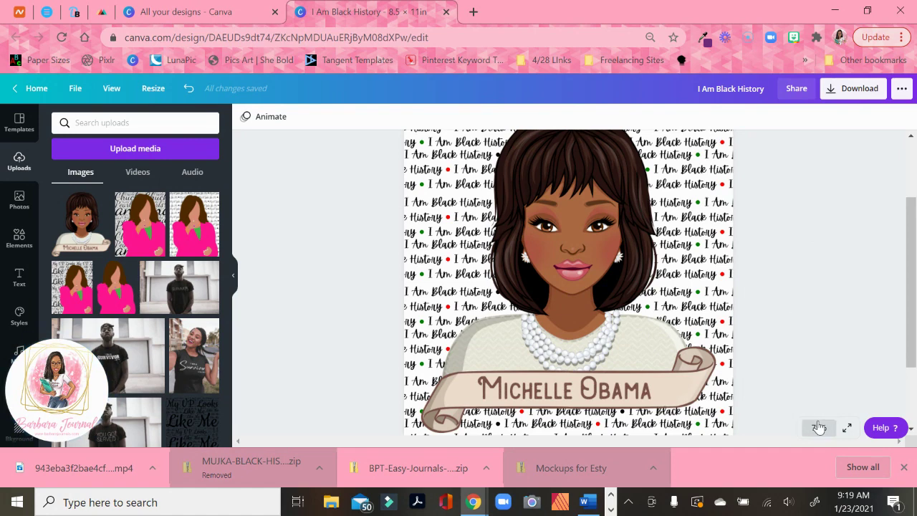
left_click(818, 427)
left_click(808, 303)
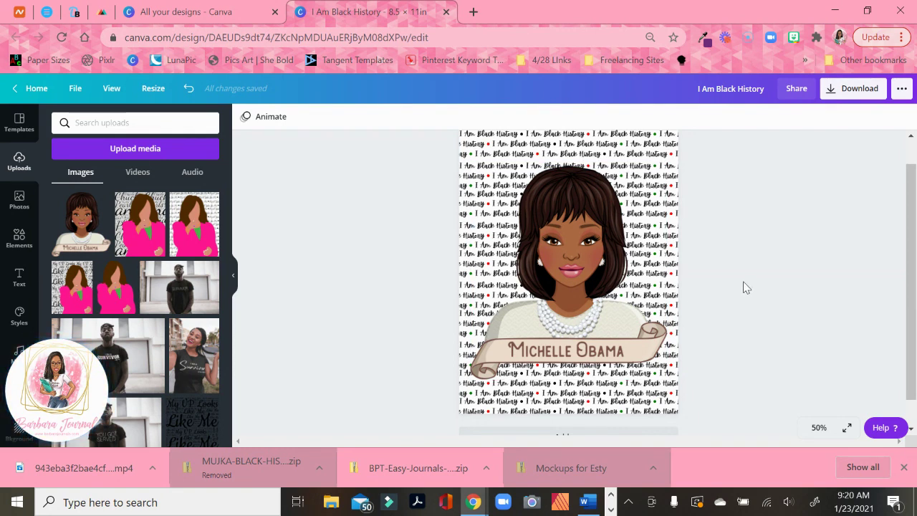
scroll(745, 287, "up", 1)
left_click_drag(431, 159, 694, 192)
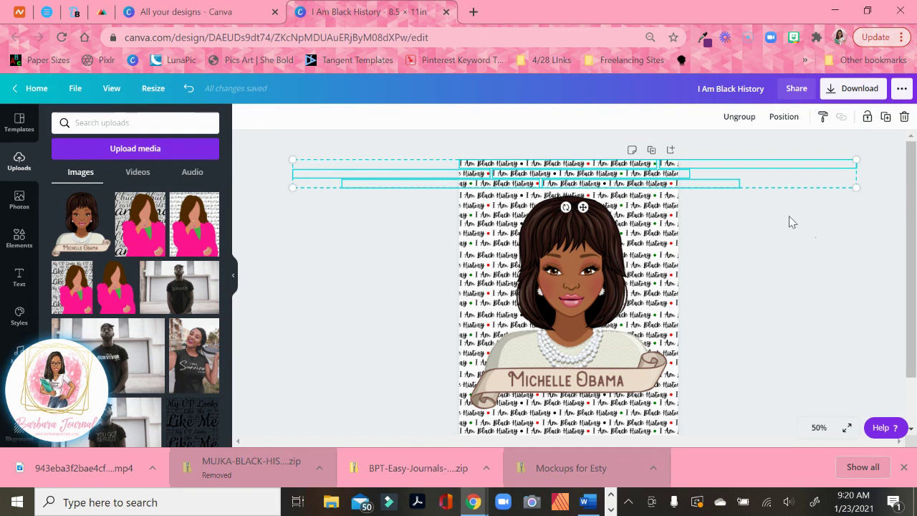
left_click(733, 198)
left_click(558, 164)
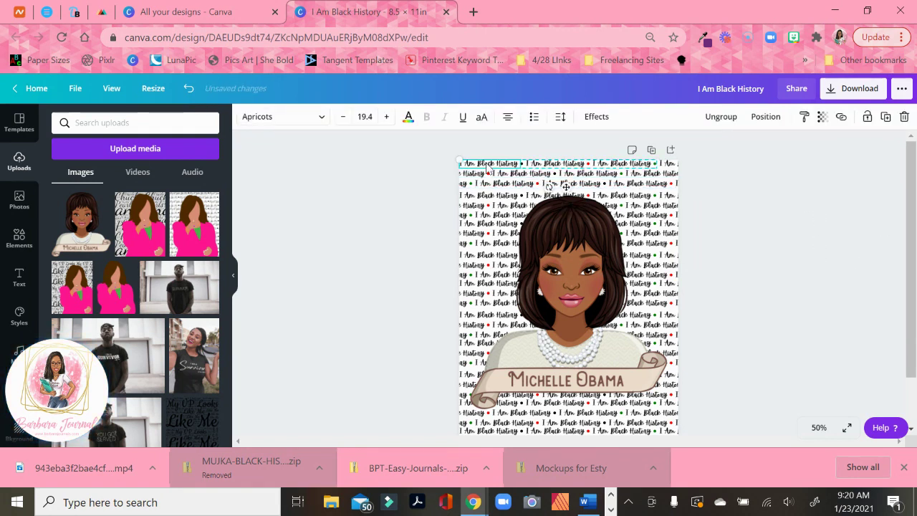
left_click(821, 117)
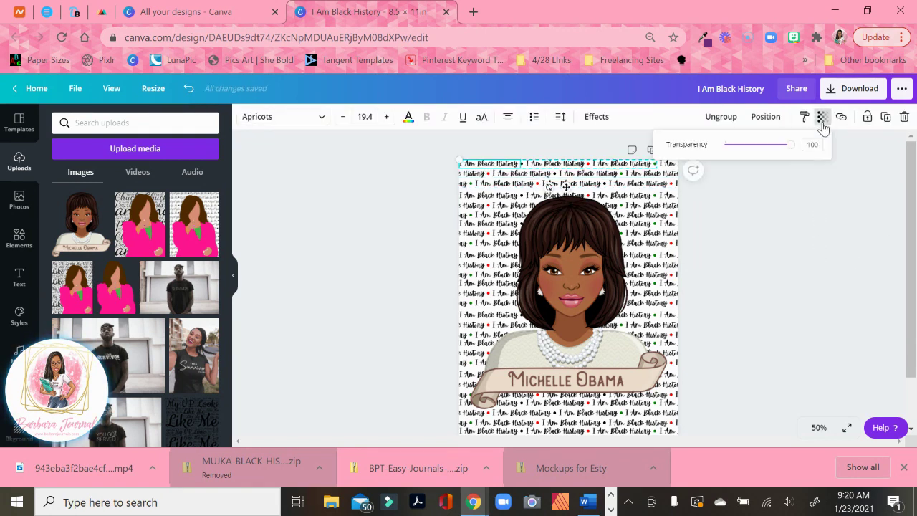
left_click(842, 230)
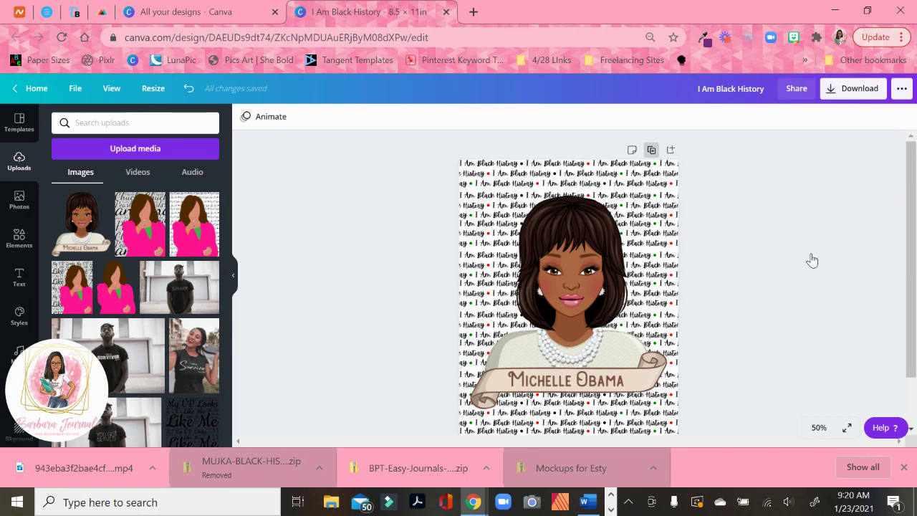
Step: Duplicate the page, delete the clipart from the copy, and check both pages in Grid view
scroll(790, 259, "down", 2)
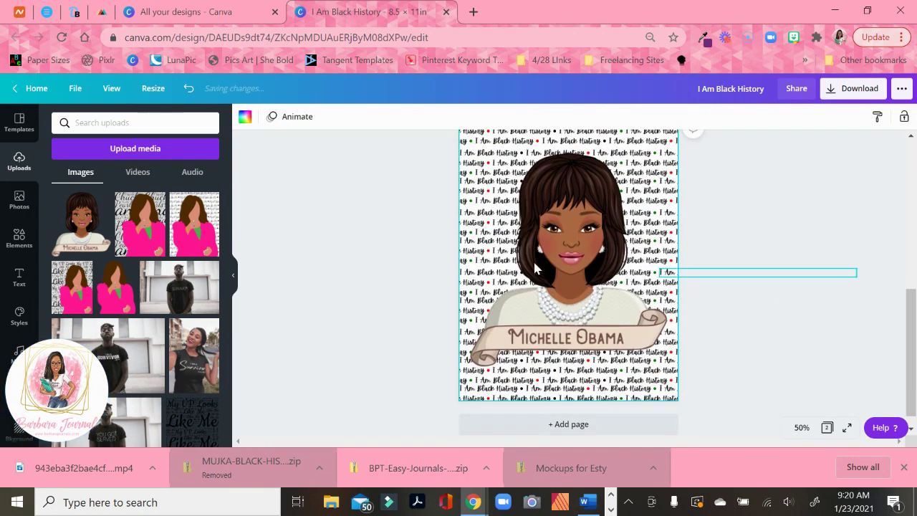
left_click(598, 228)
left_click(575, 229)
key("Delete")
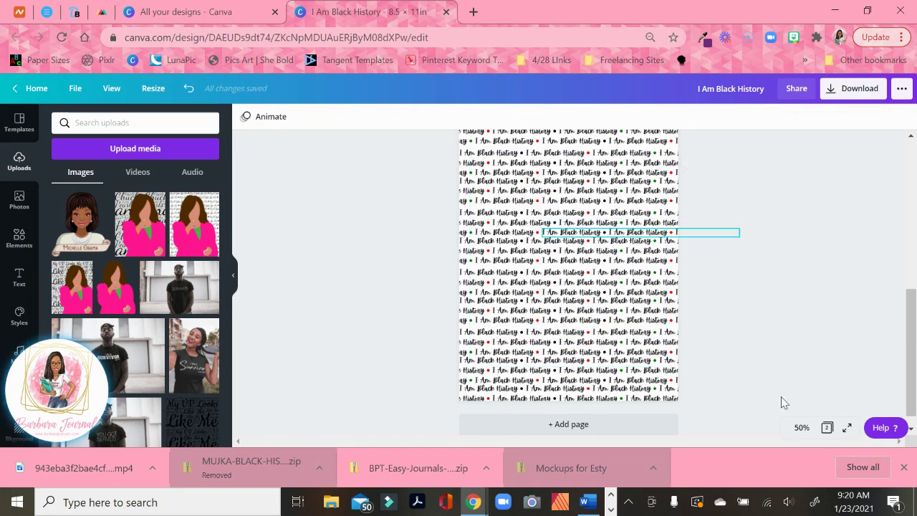
left_click(830, 430)
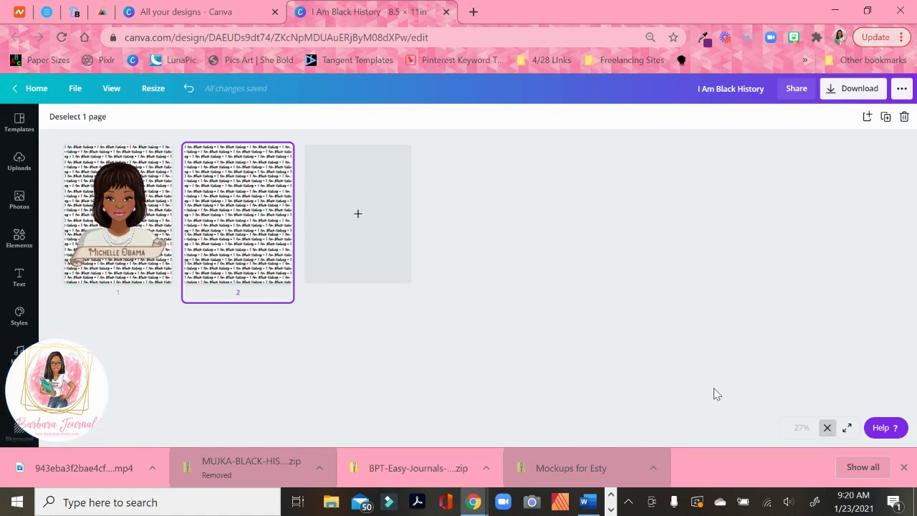
left_click(827, 428)
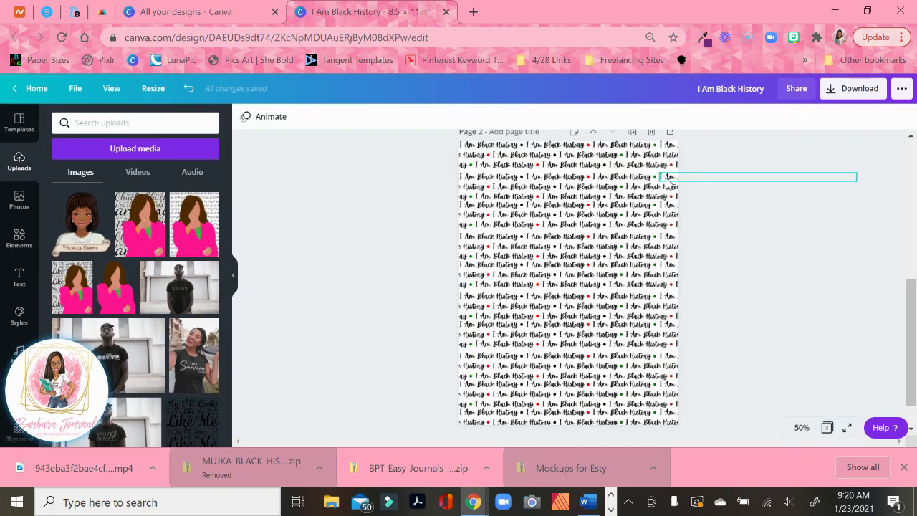
scroll(632, 192, "up", 1)
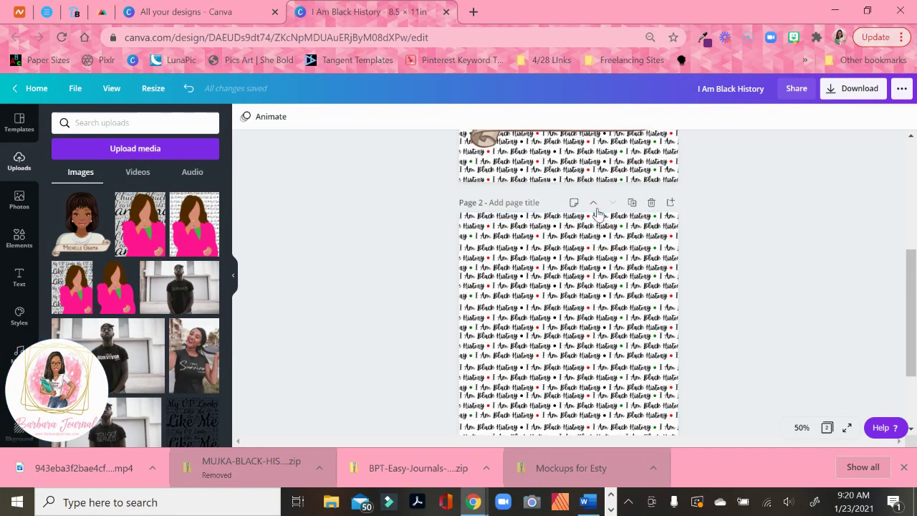
Step: Download only Page 2 as a PNG, 'I Am Black History.png'
left_click(901, 89)
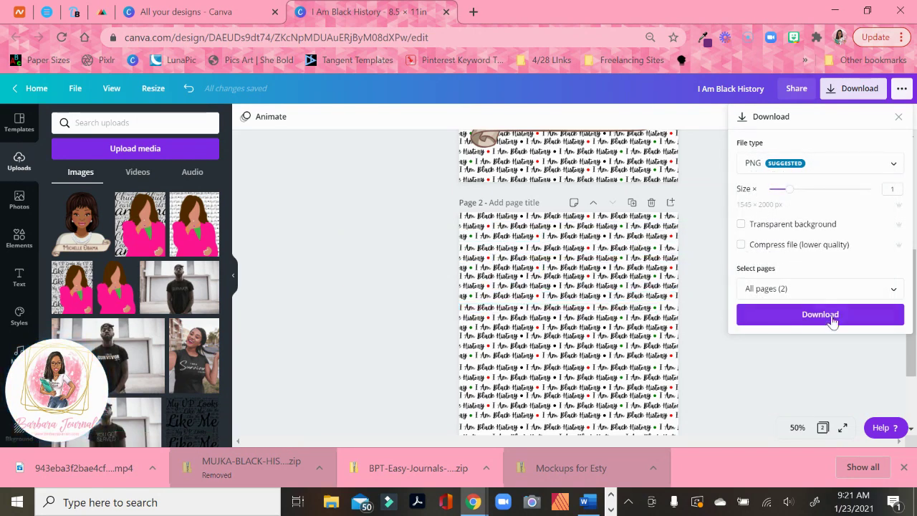
left_click(877, 289)
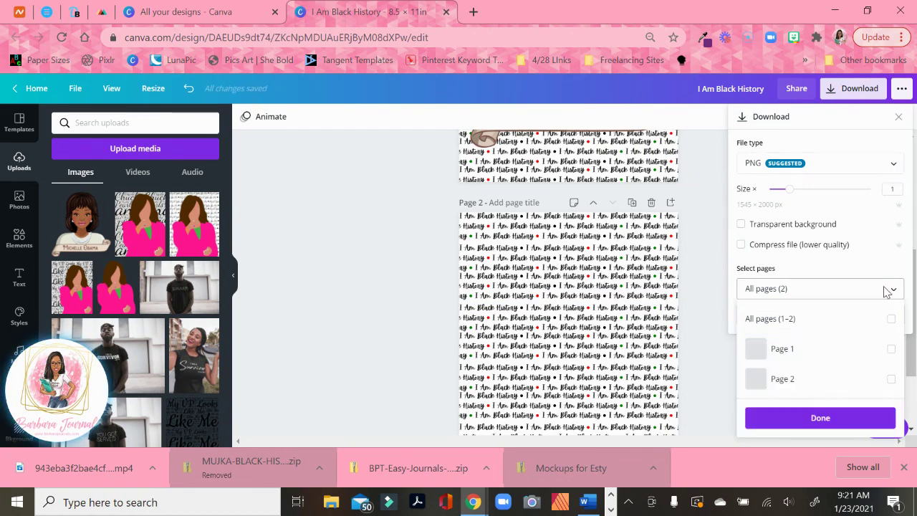
left_click(892, 384)
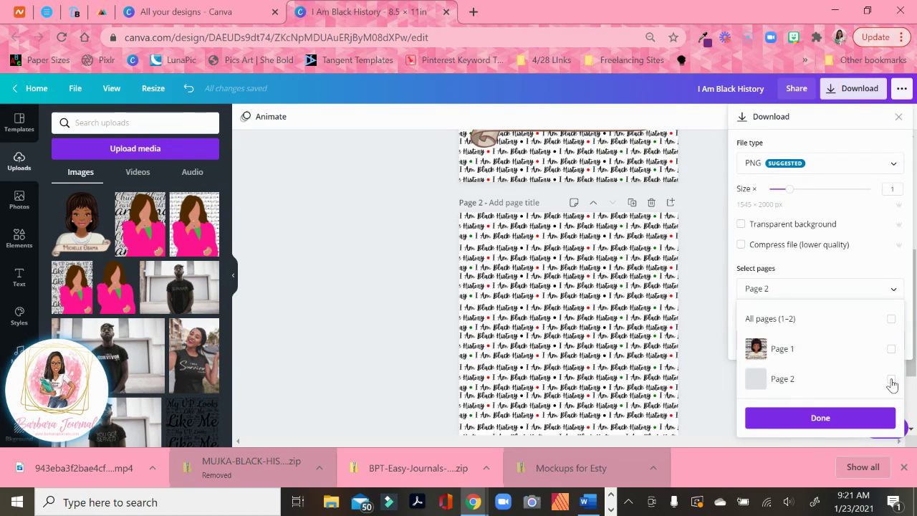
left_click(892, 385)
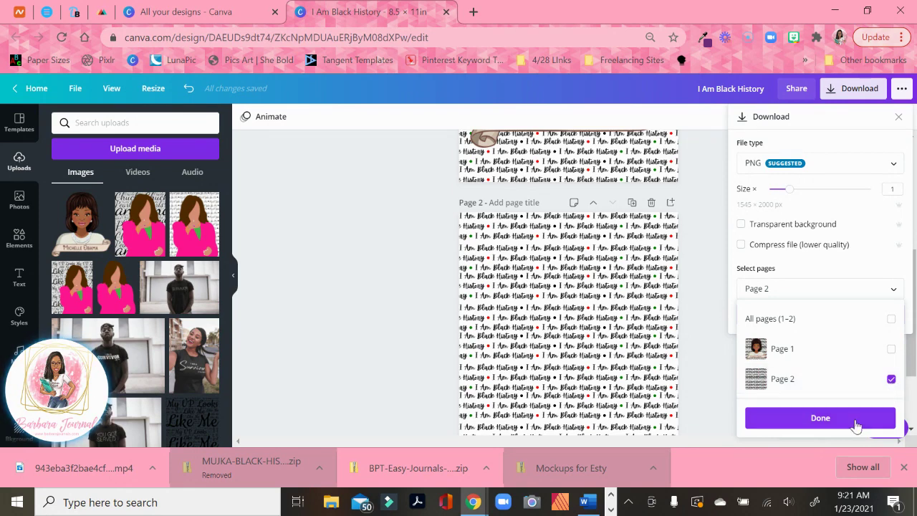
left_click(822, 418)
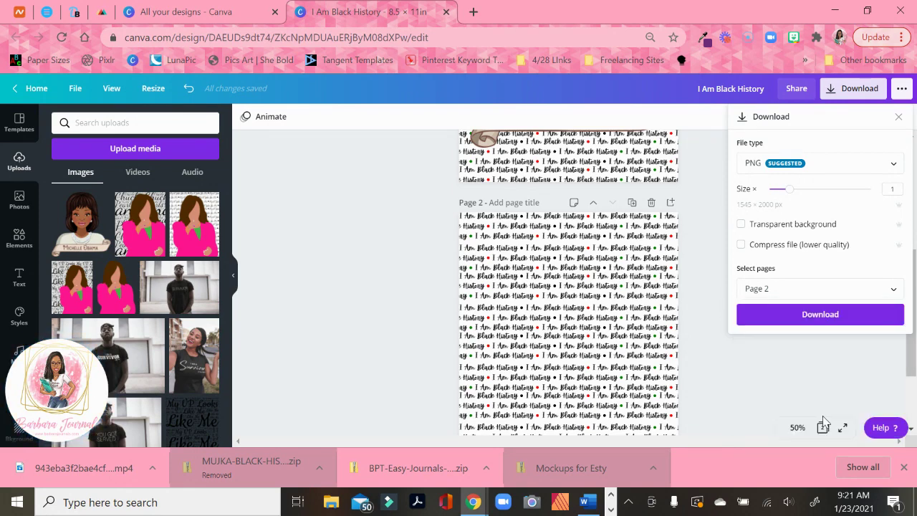
left_click(820, 315)
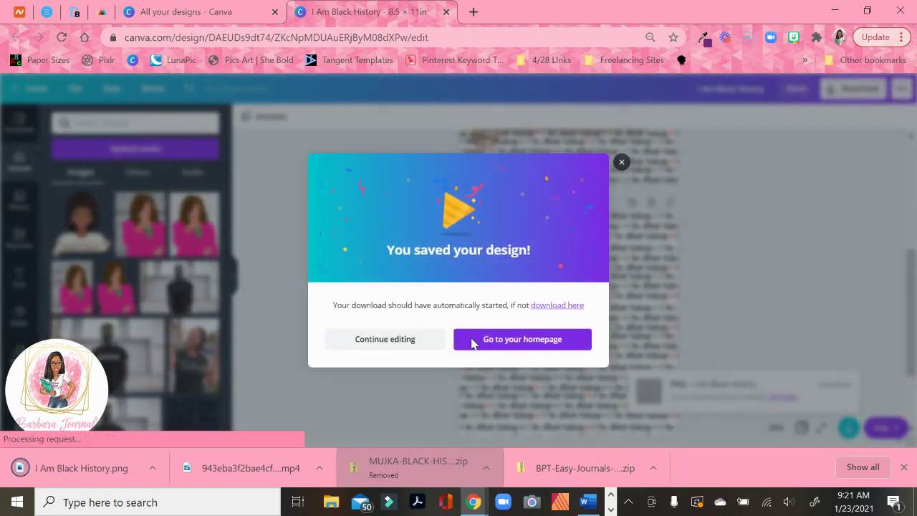
Step: Add a blank third page to the design
left_click(367, 345)
scroll(691, 319, "down", 3)
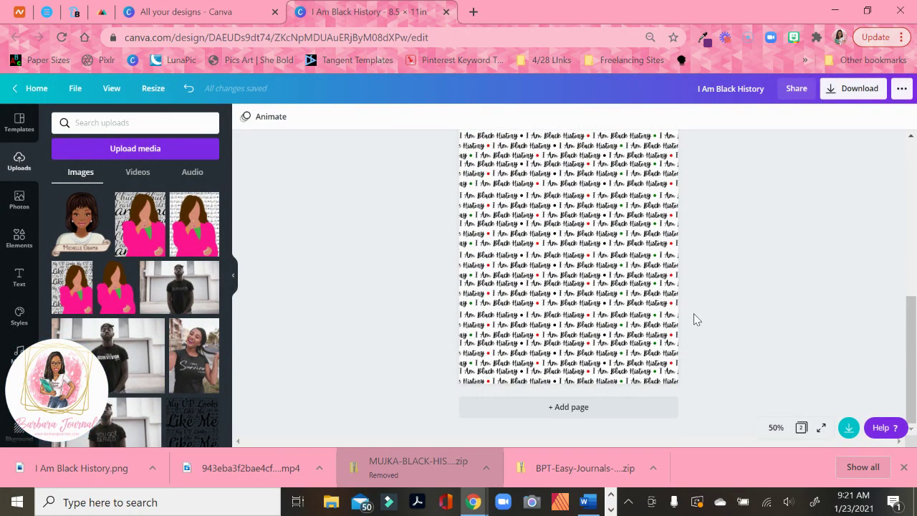
left_click(548, 419)
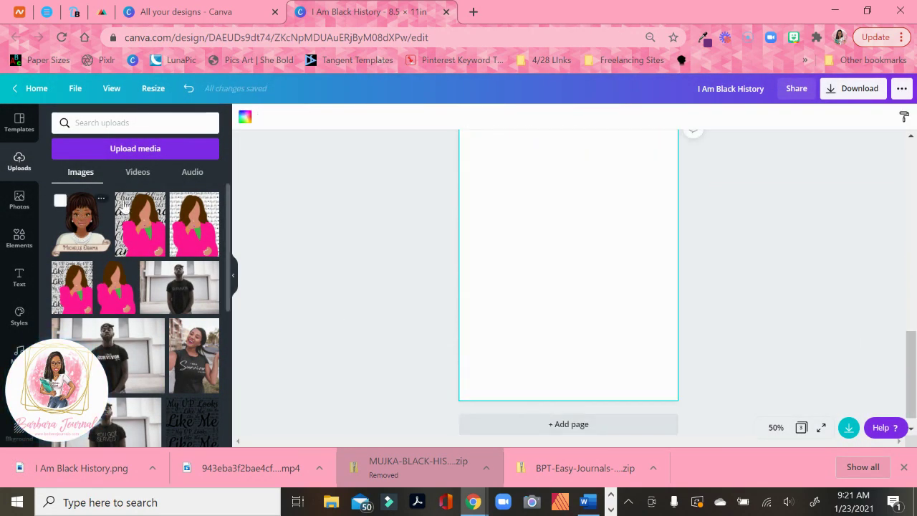
Step: Upload the 'I Am Black History' PNG from the Downloads folder
left_click(106, 148)
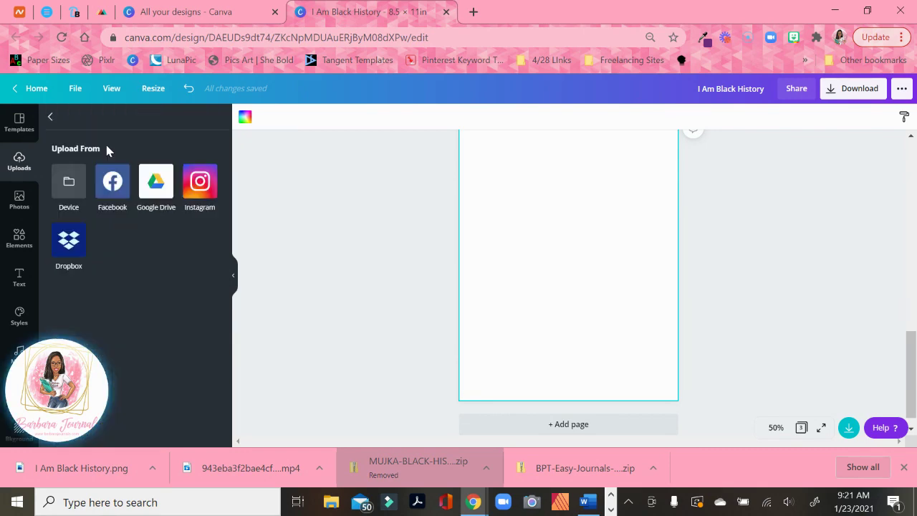
left_click(68, 182)
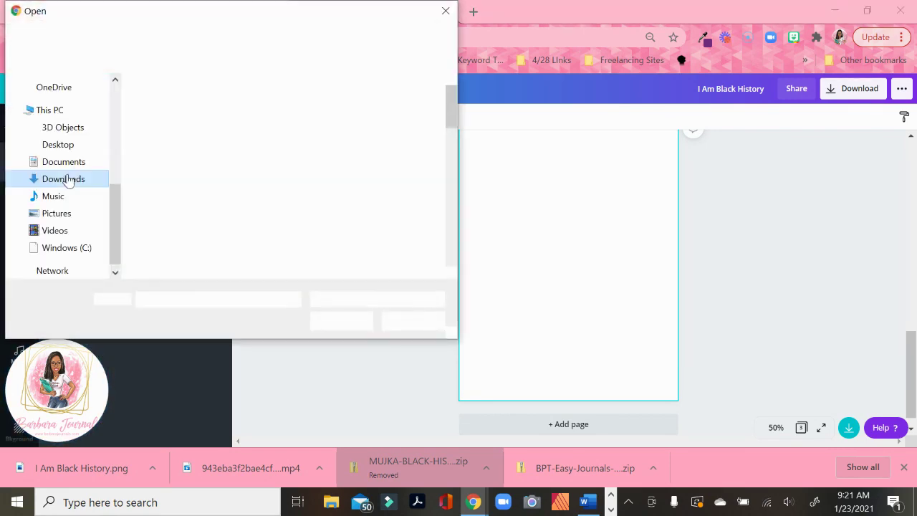
left_click(60, 162)
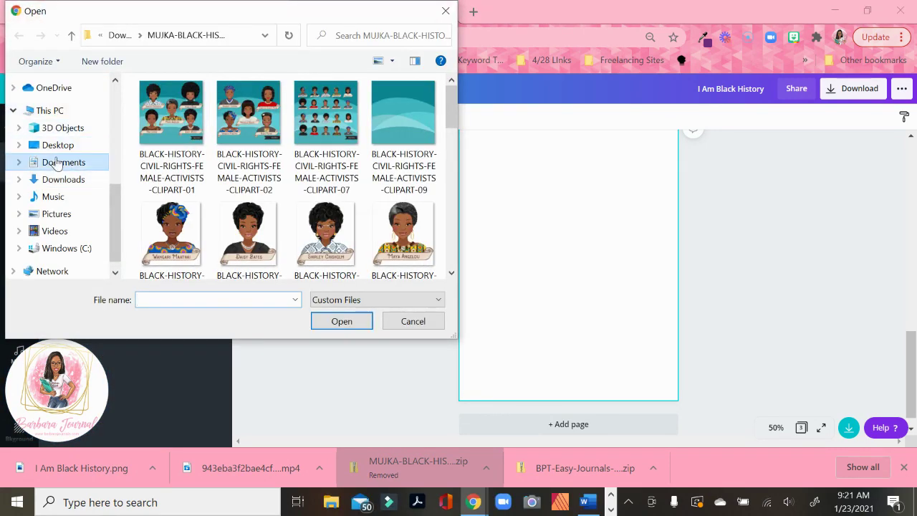
left_click(56, 146)
left_click(47, 179)
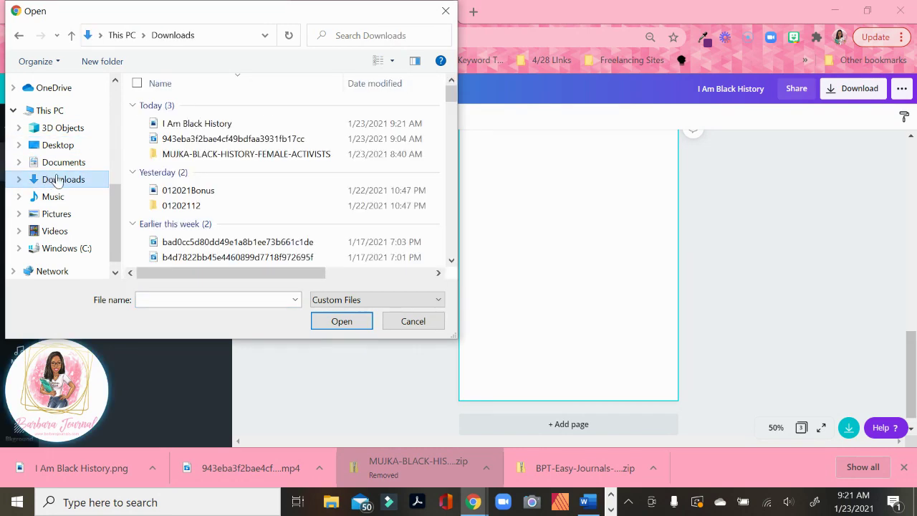
double_click(204, 128)
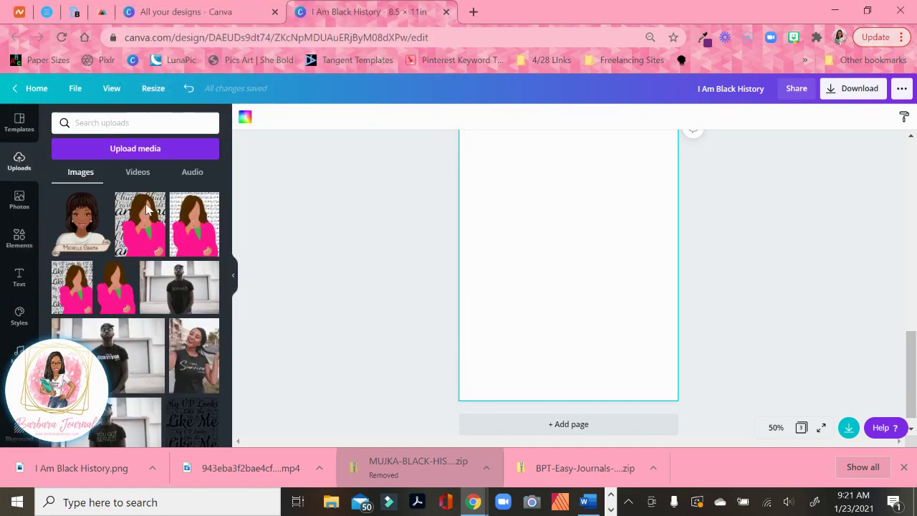
scroll(661, 256, "up", 3)
Step: Review pages 1 and 2 and select the top line of pattern text to inspect it
scroll(769, 239, "down", 2)
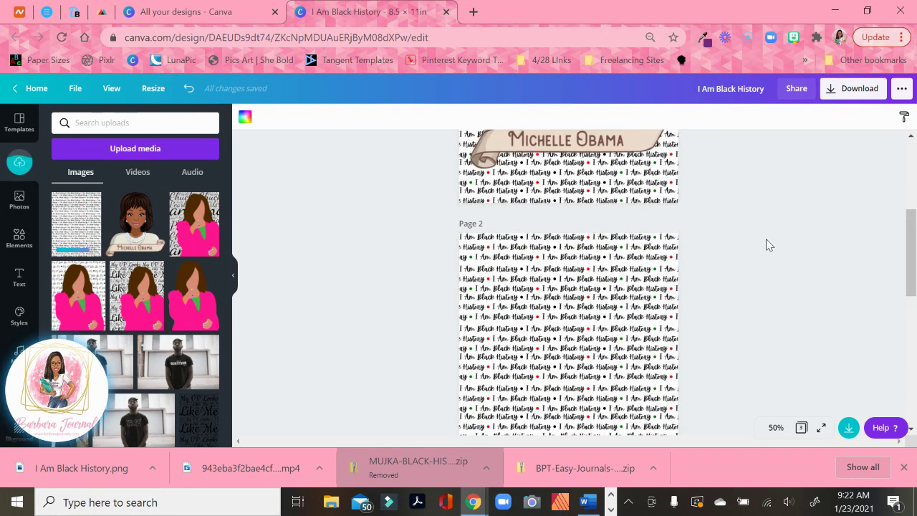
scroll(771, 228, "up", 3)
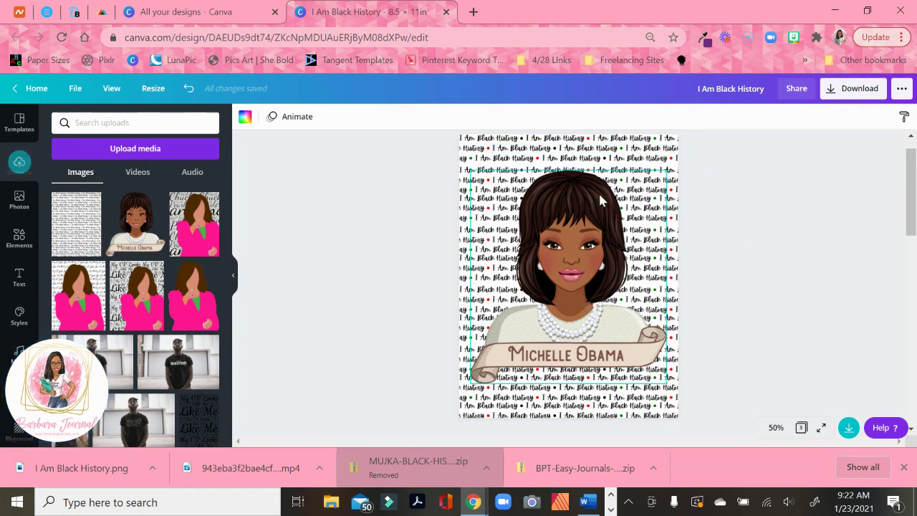
left_click(484, 144)
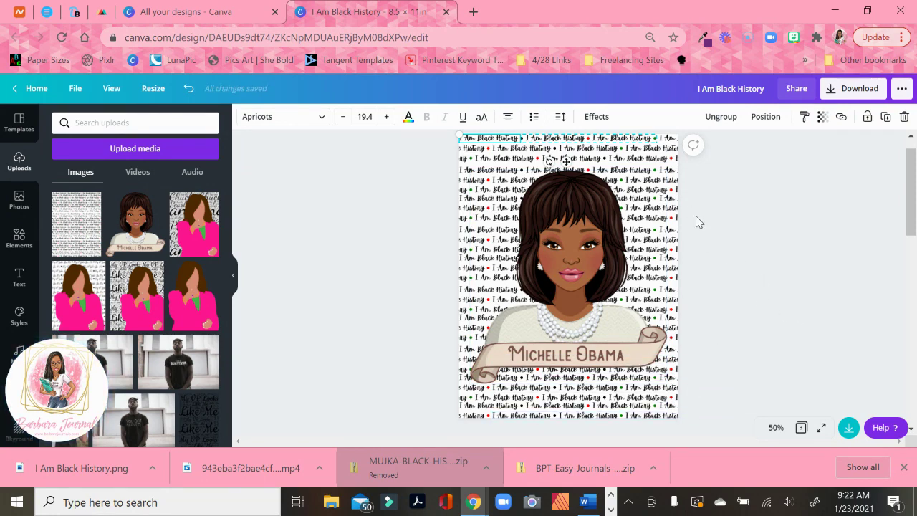
Step: Scroll down past page 2 to bring the blank page 3 into view
scroll(772, 264, "down", 1)
scroll(771, 263, "down", 5)
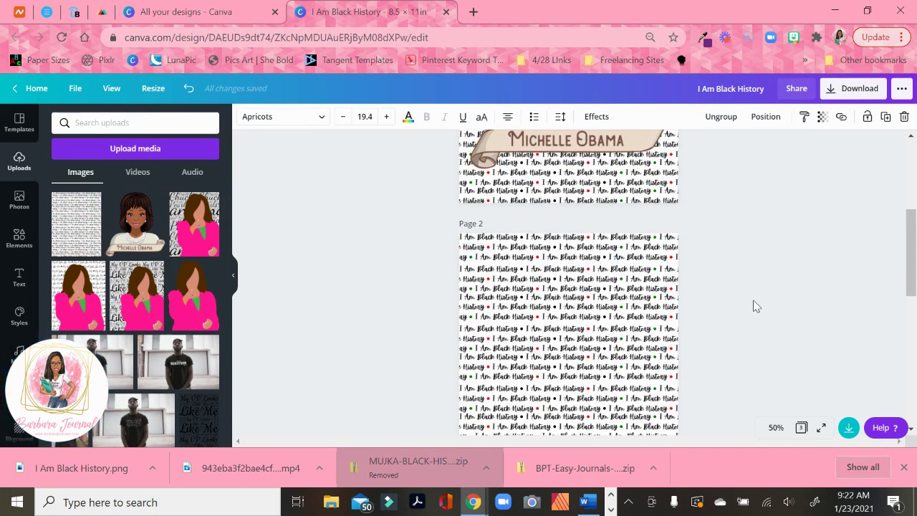
scroll(753, 298, "down", 5)
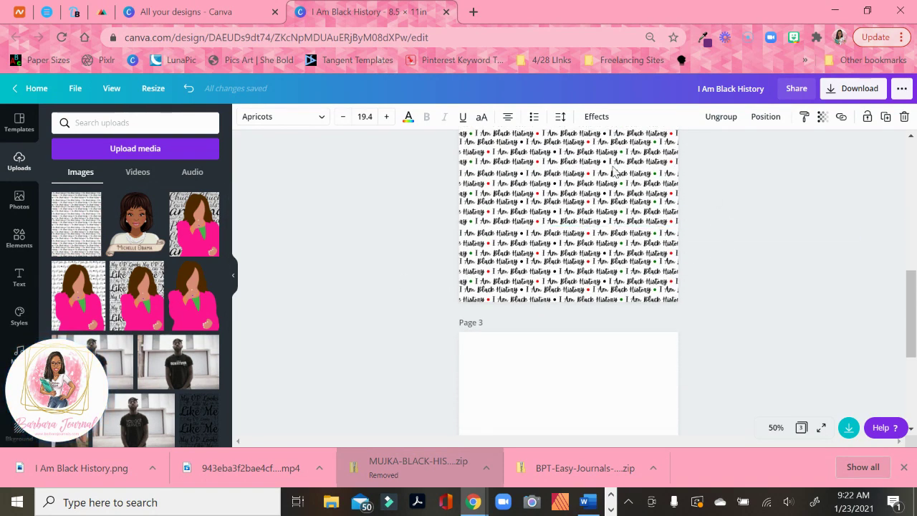
scroll(728, 287, "up", 3)
scroll(729, 288, "up", 9)
scroll(583, 285, "down", 10)
scroll(584, 284, "down", 7)
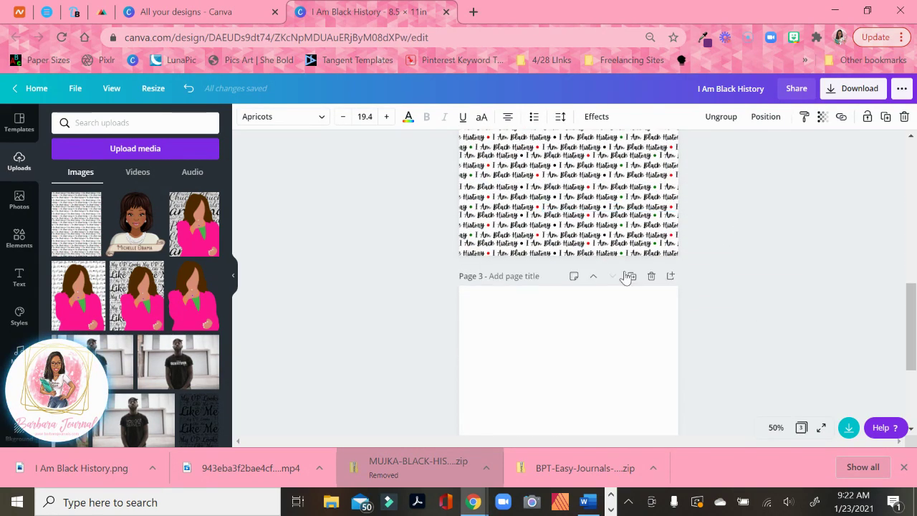
Step: Place the pattern image on page 3, stretch it to fill the page, and lower its transparency
left_click(63, 238)
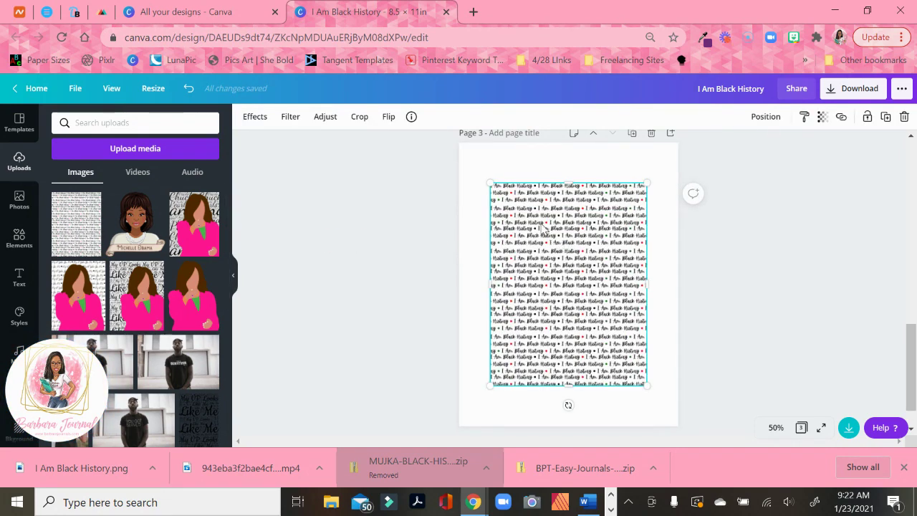
left_click_drag(564, 240, 534, 199)
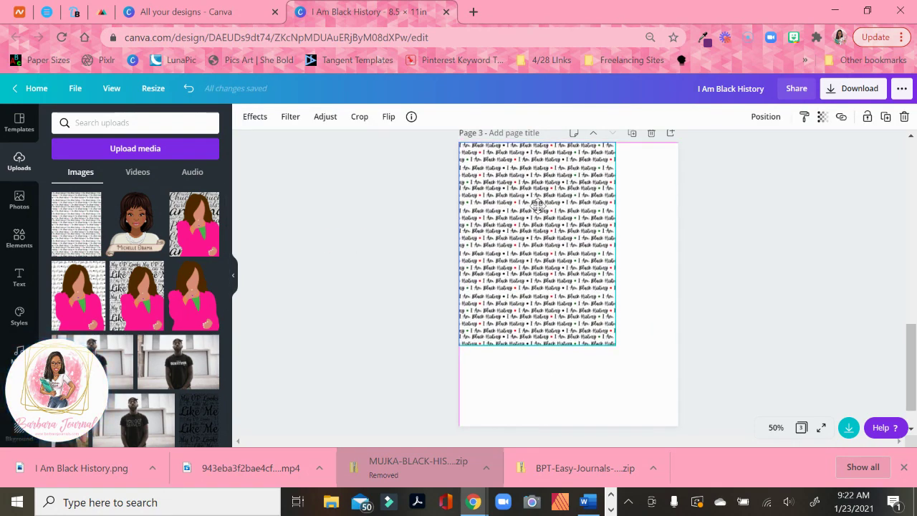
left_click_drag(644, 389, 676, 427)
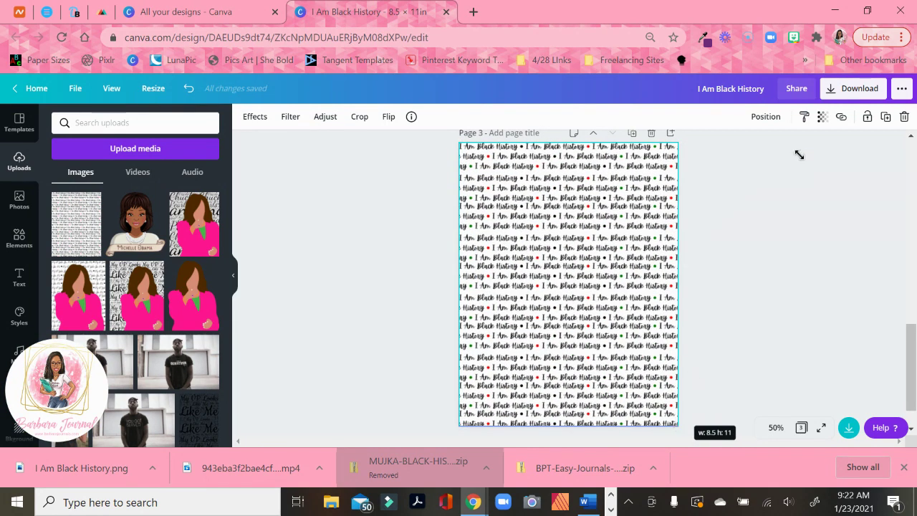
left_click(822, 117)
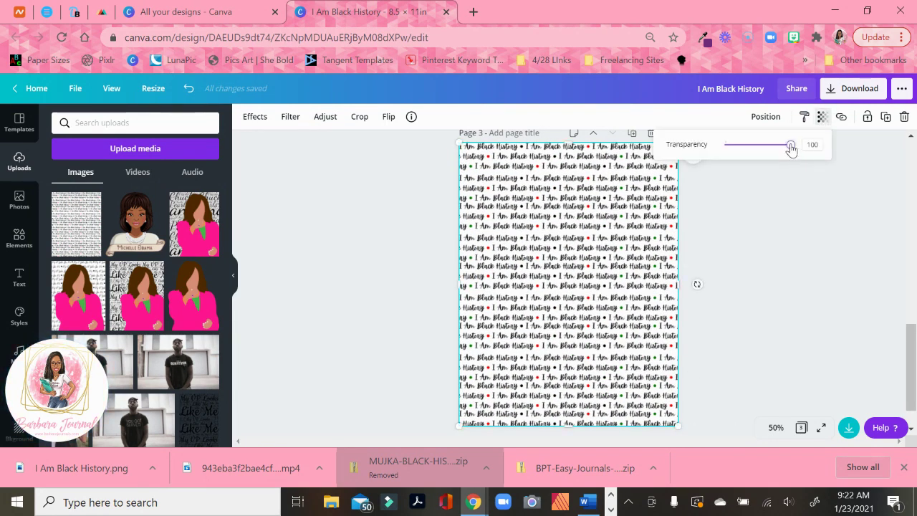
left_click_drag(790, 145, 742, 154)
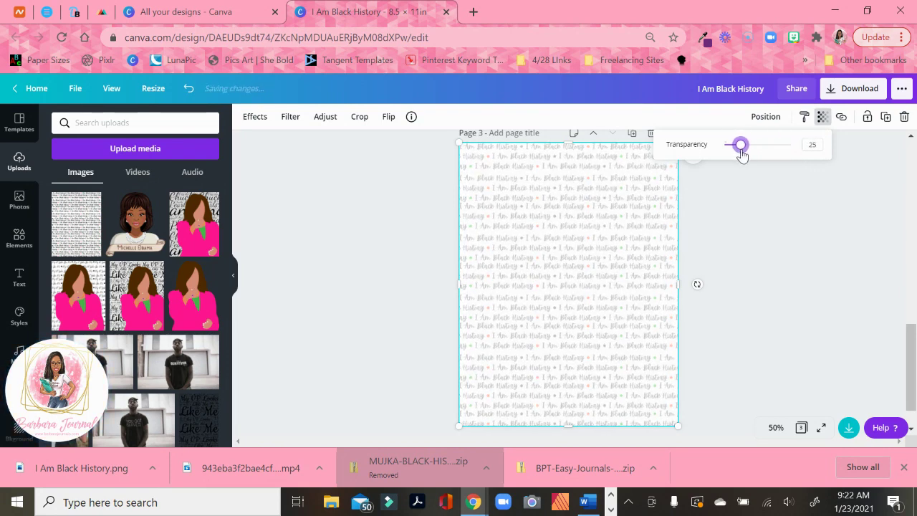
left_click(766, 228)
Step: Centre the Michelle Obama clipart on page 3 and fade the pattern further to transparency 15
left_click(140, 226)
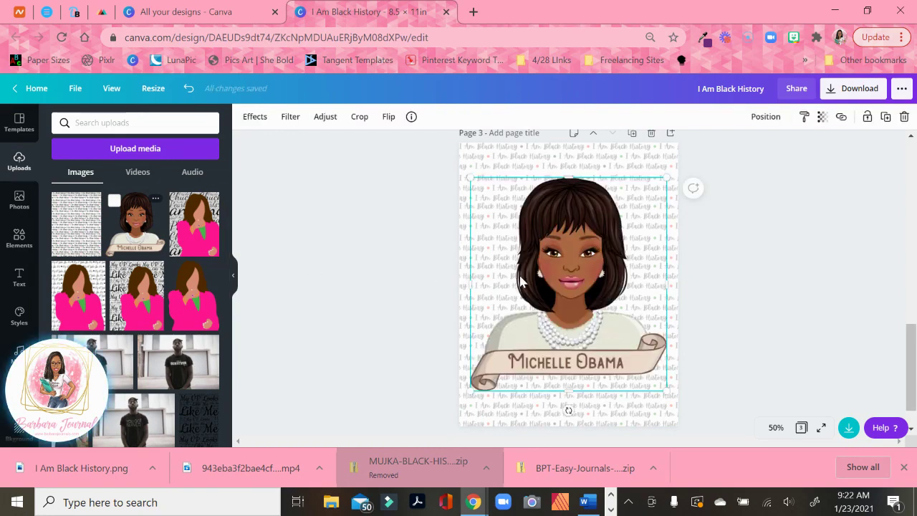
left_click_drag(528, 270, 532, 272)
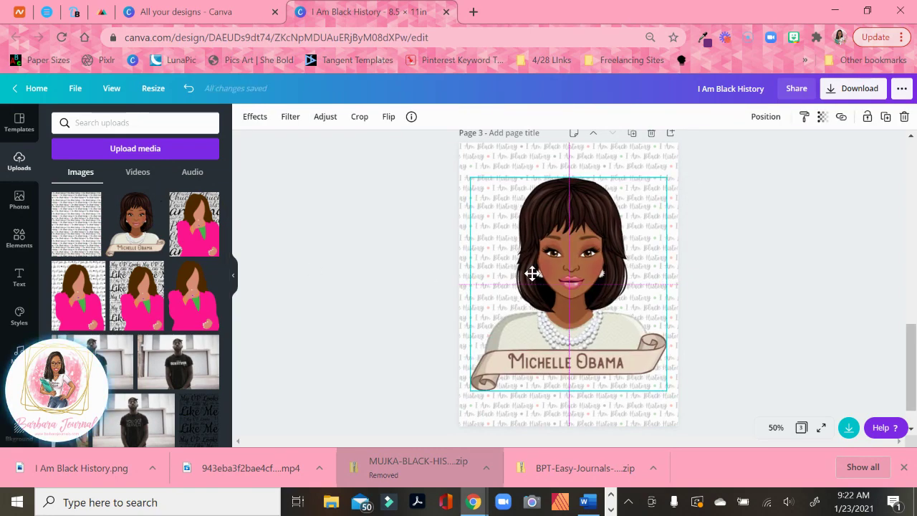
left_click(822, 116)
left_click_drag(740, 153, 734, 153)
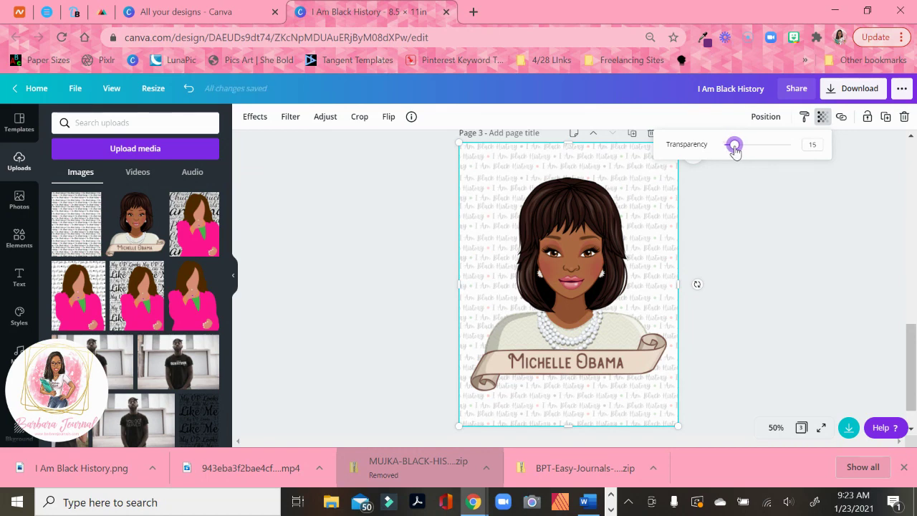
left_click(770, 237)
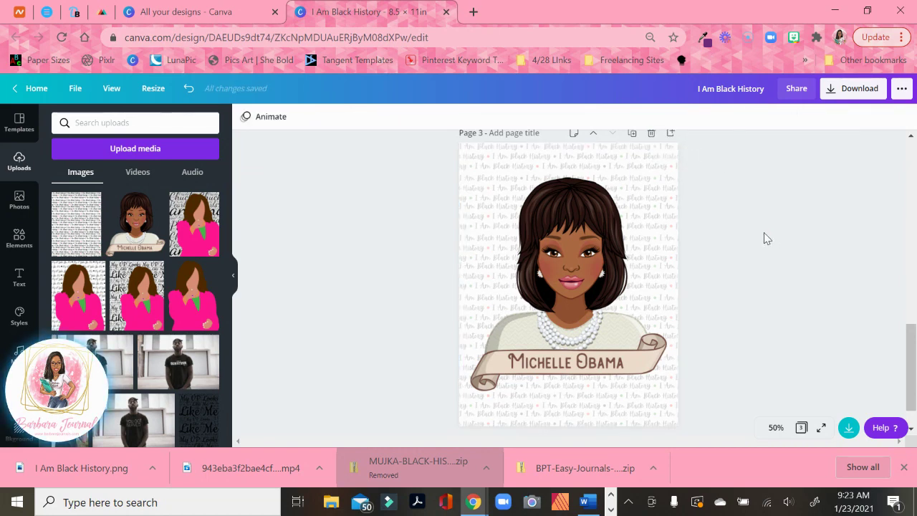
Step: Show all three pages in grid view, then reopen page 1 in the editor
scroll(772, 244, "down", 1)
scroll(774, 237, "up", 5)
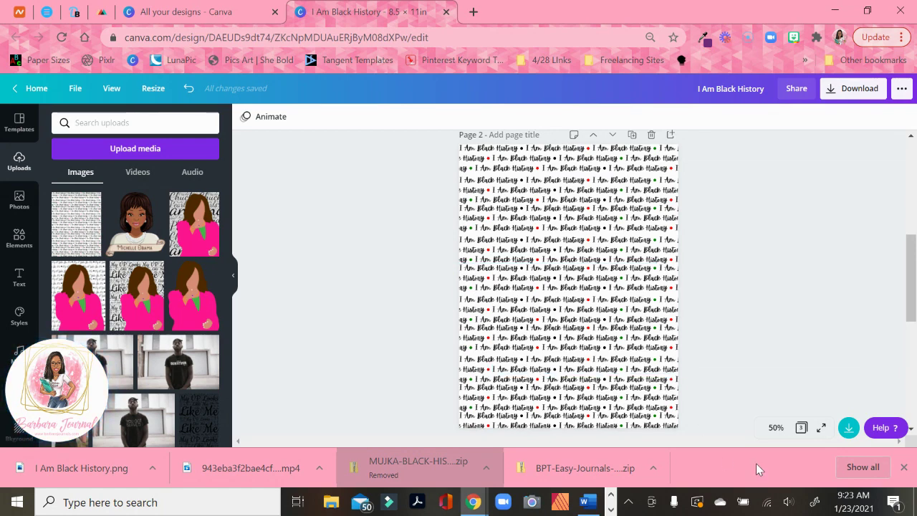
left_click(801, 427)
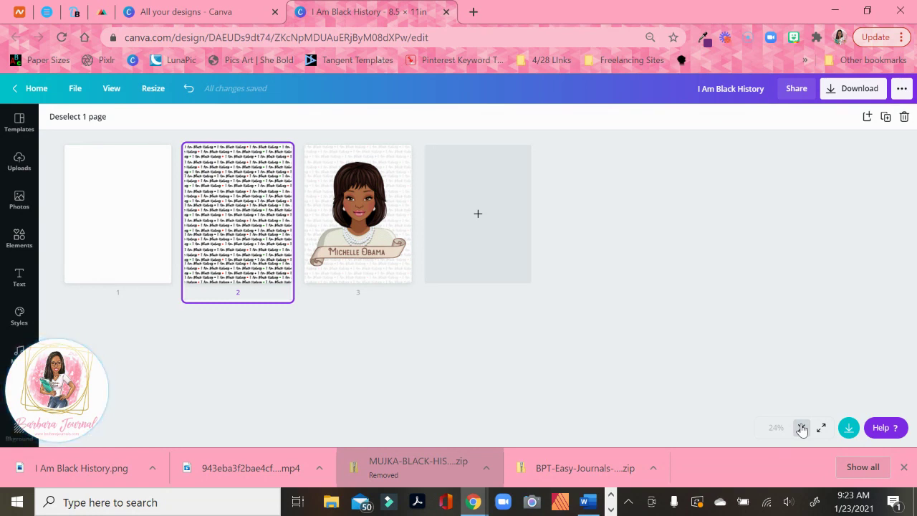
left_click(120, 232)
double_click(120, 232)
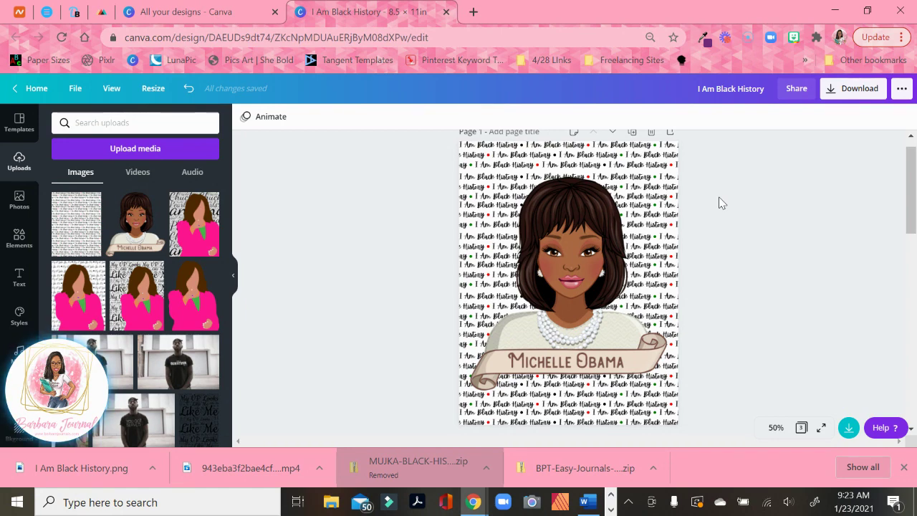
Step: Scroll through page 2 down to the faded-pattern Michelle Obama cover on page 3
scroll(709, 215, "down", 7)
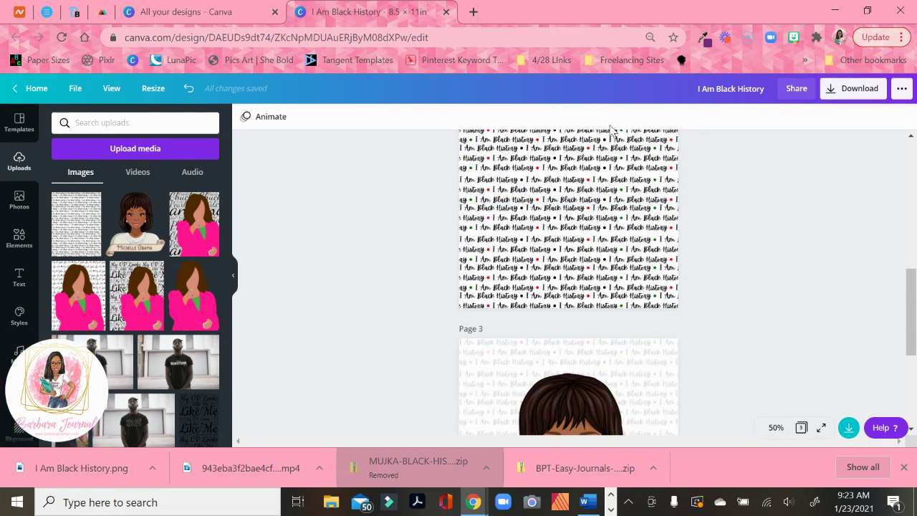
scroll(677, 229, "up", 2)
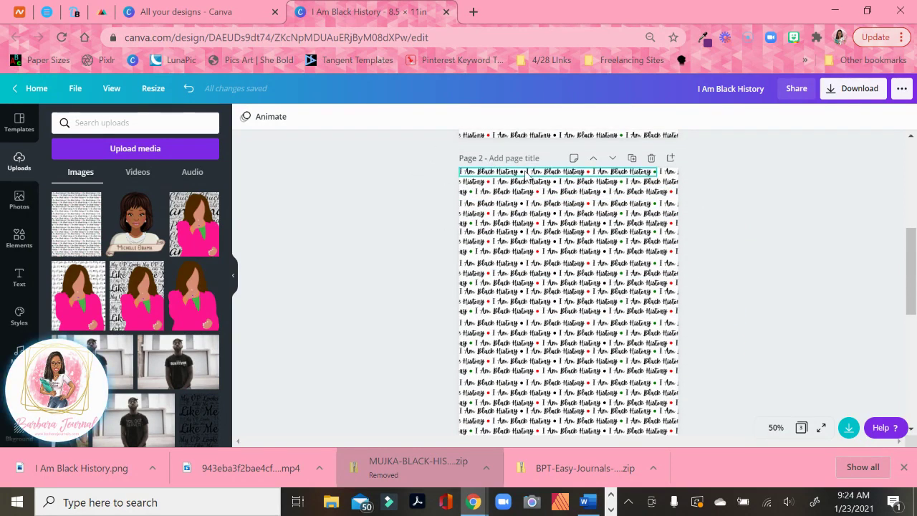
scroll(713, 315, "down", 1)
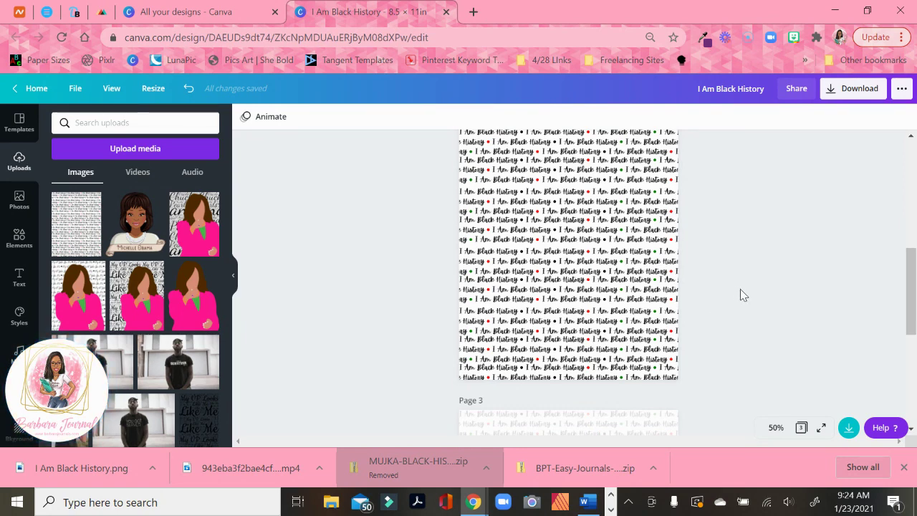
scroll(738, 287, "up", 1)
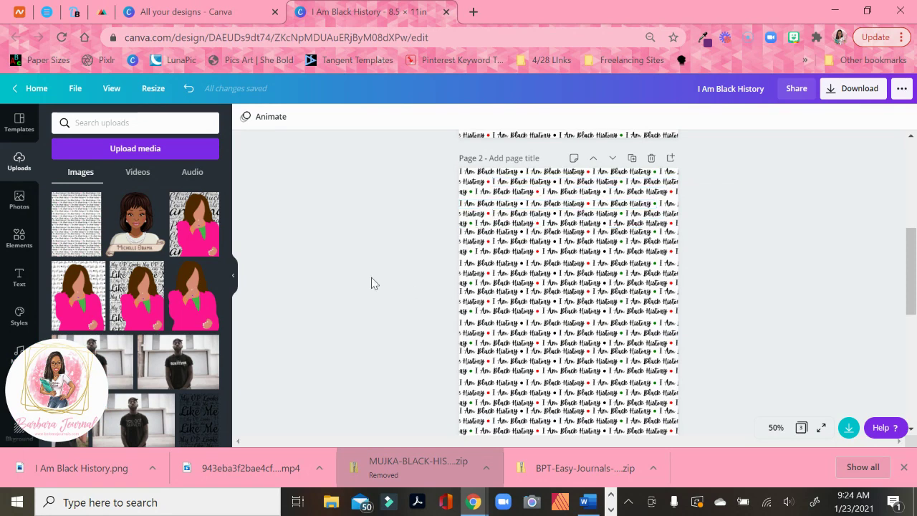
scroll(329, 265, "down", 4)
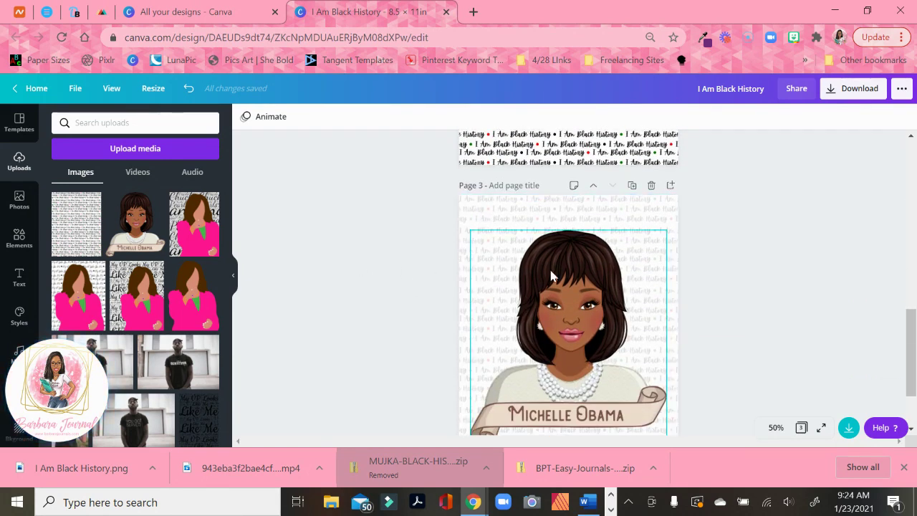
scroll(591, 267, "down", 1)
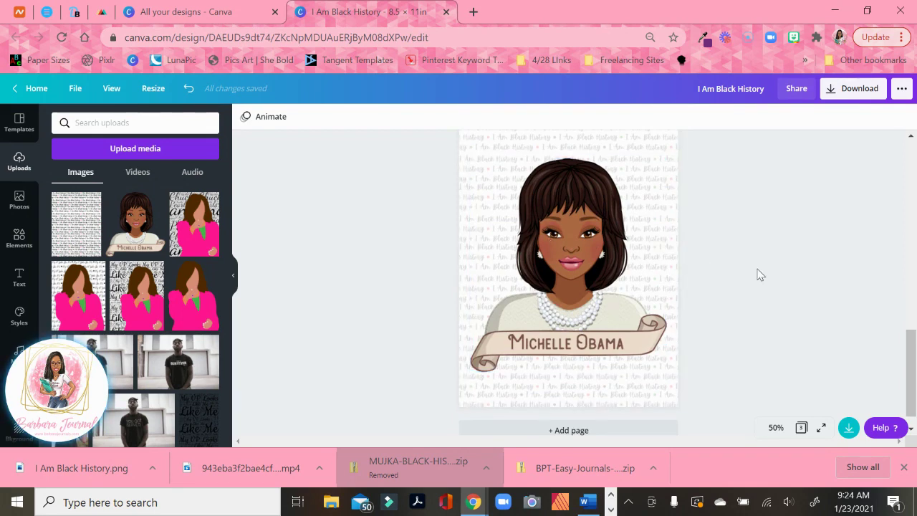
scroll(758, 273, "up", 1)
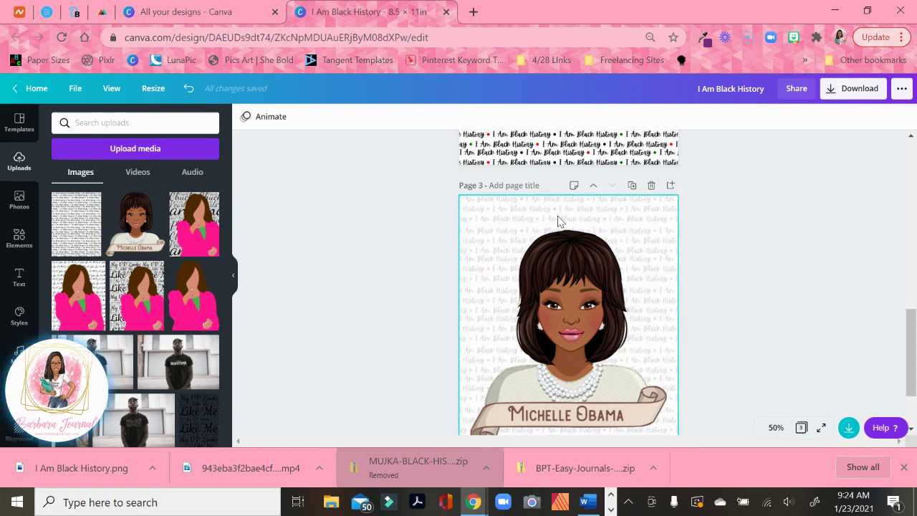
scroll(751, 247, "down", 1)
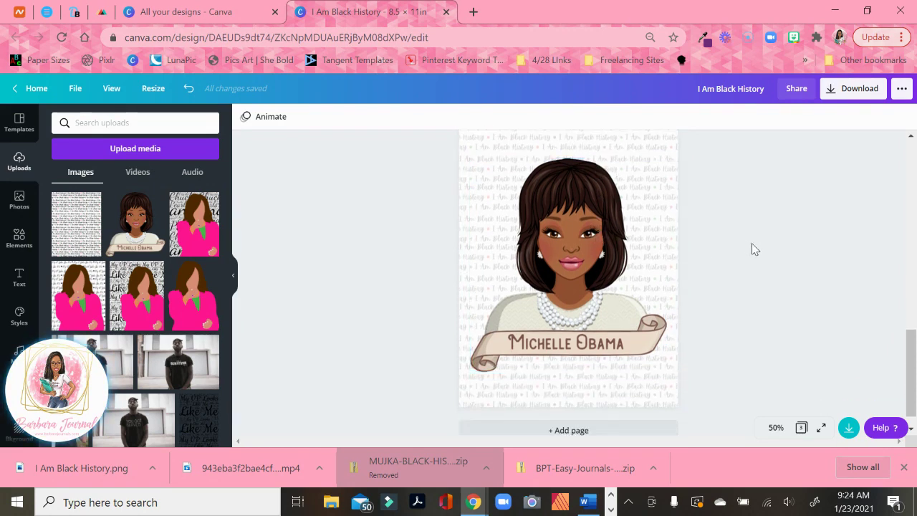